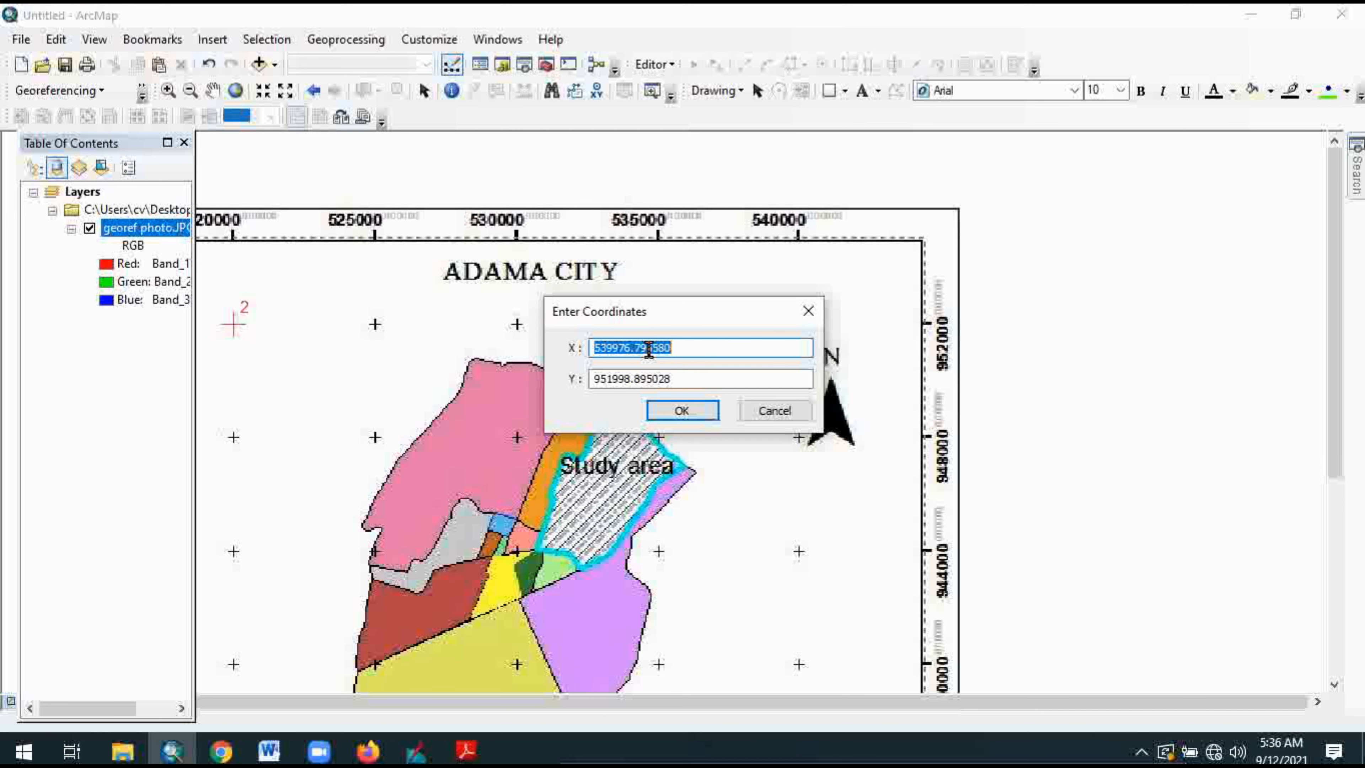
Set the coordinates of the third control point to X 540000 and Y 952000
type("540000")
double_click(647, 379)
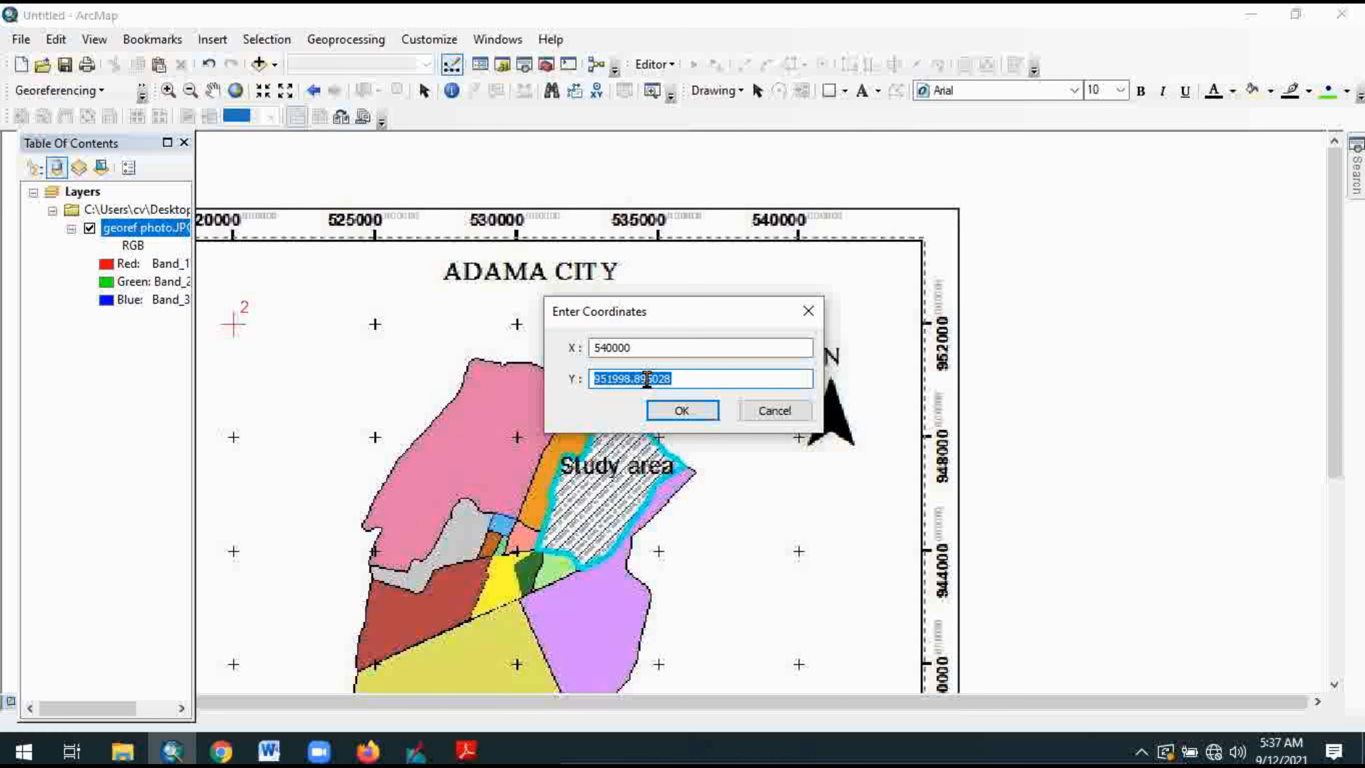
type("952000")
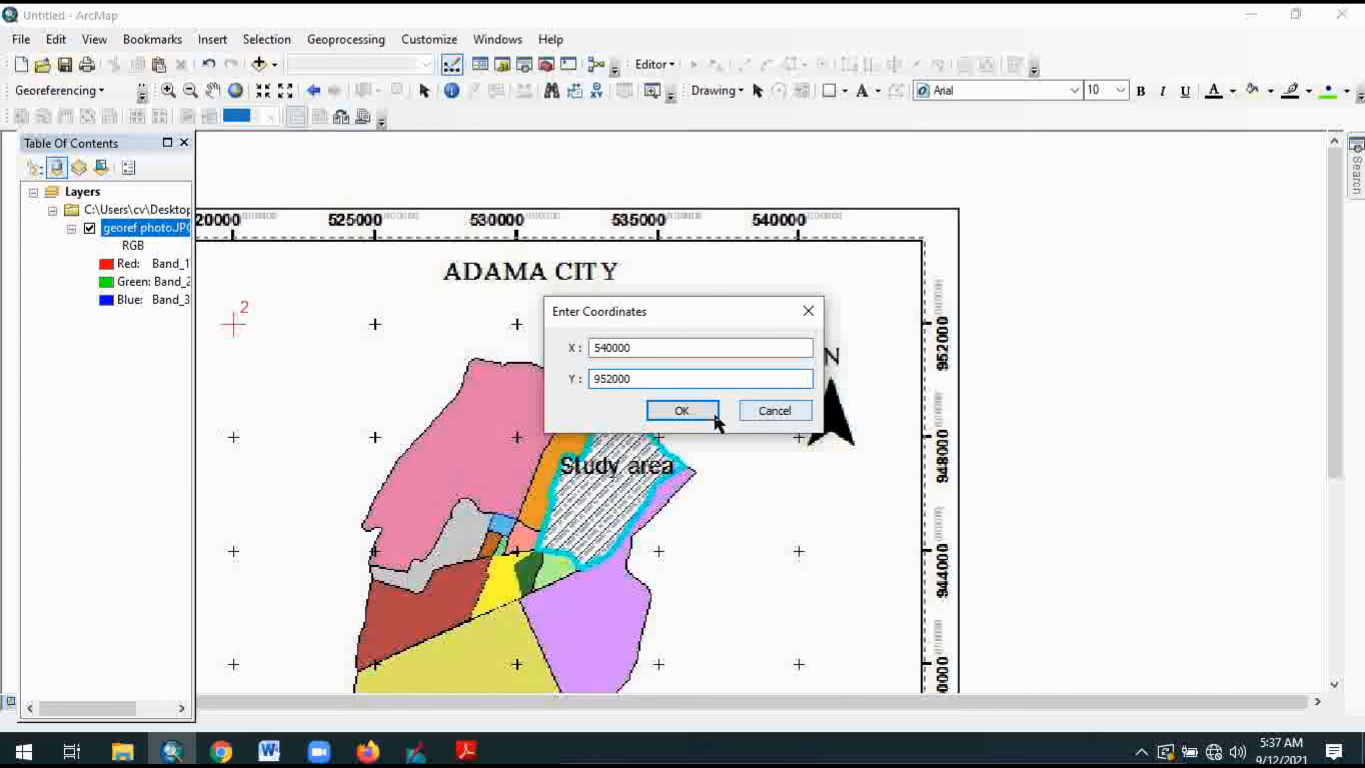
left_click(695, 406)
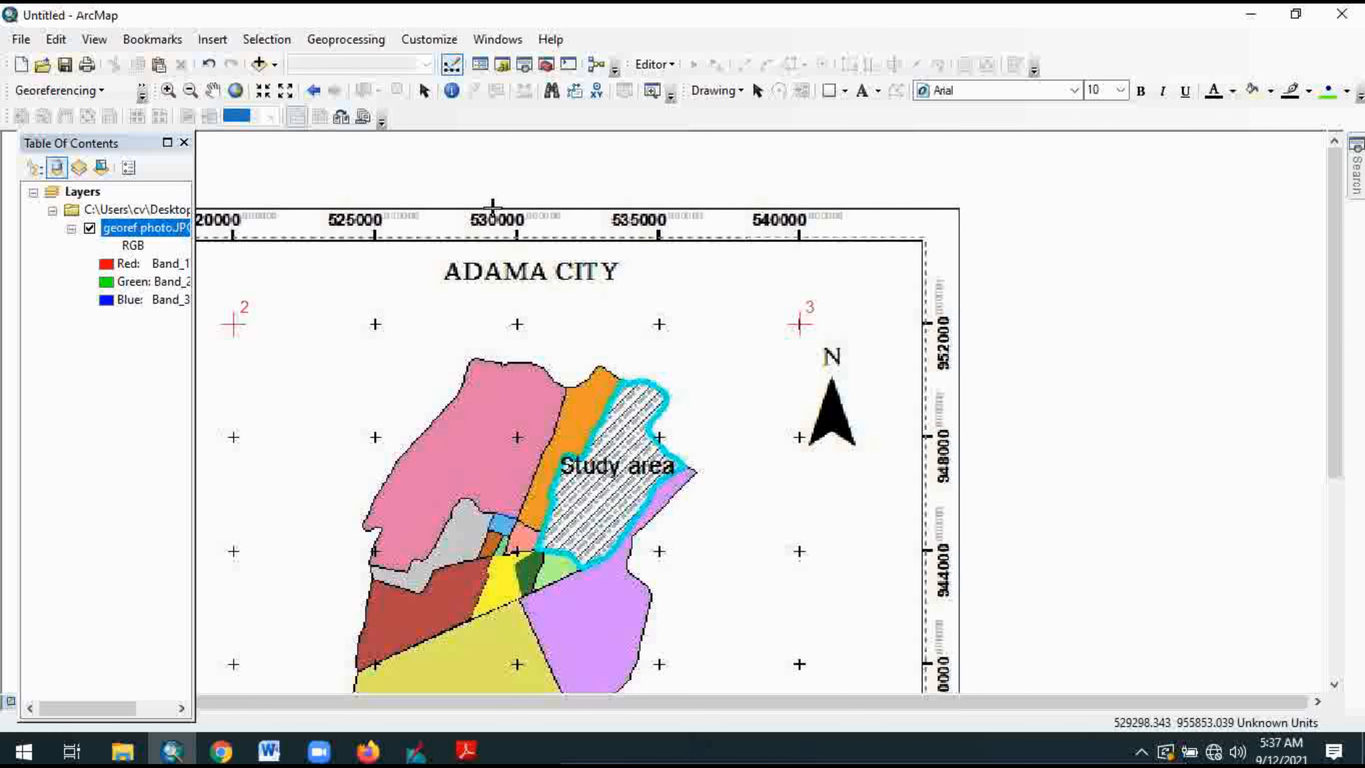
Place a fourth control point on the map's lower-right grid cross, where the 540000 and 932000 grid values meet
left_click(235, 90)
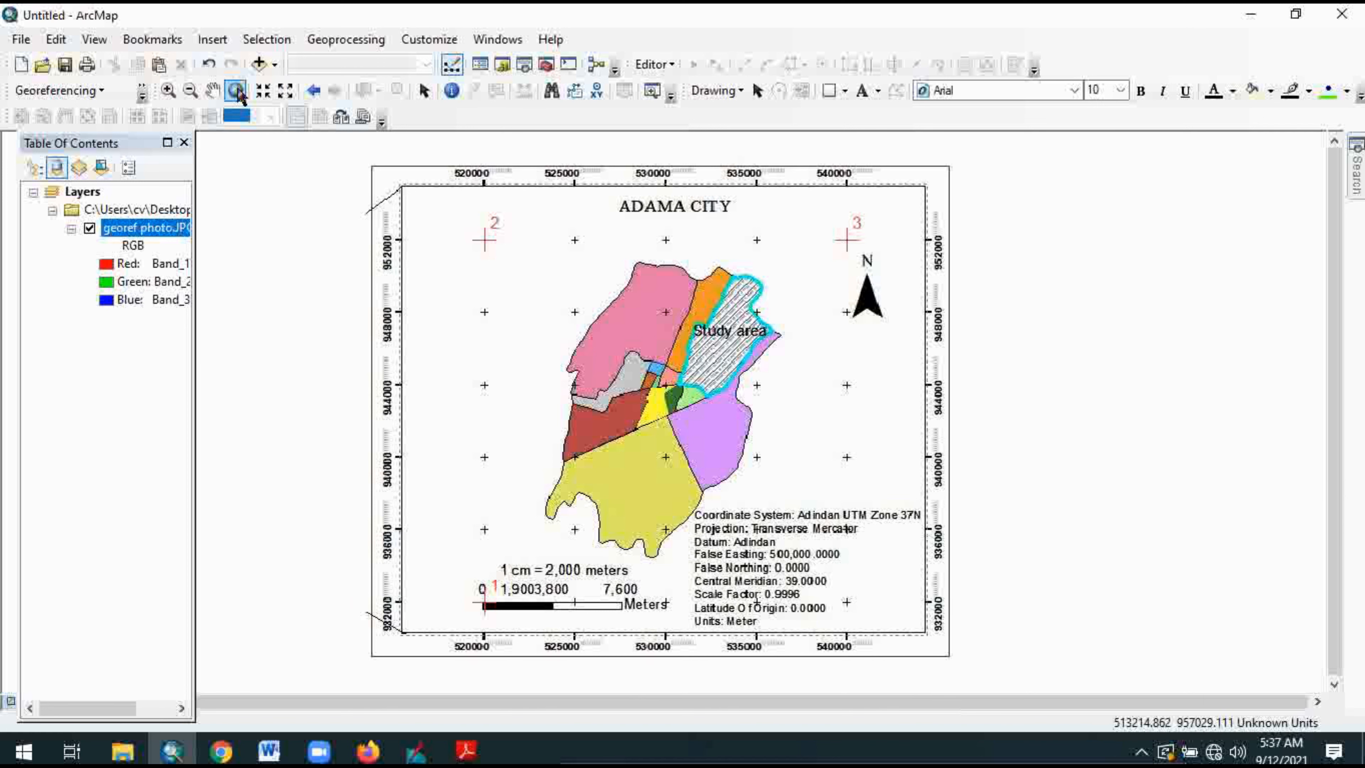
left_click(263, 91)
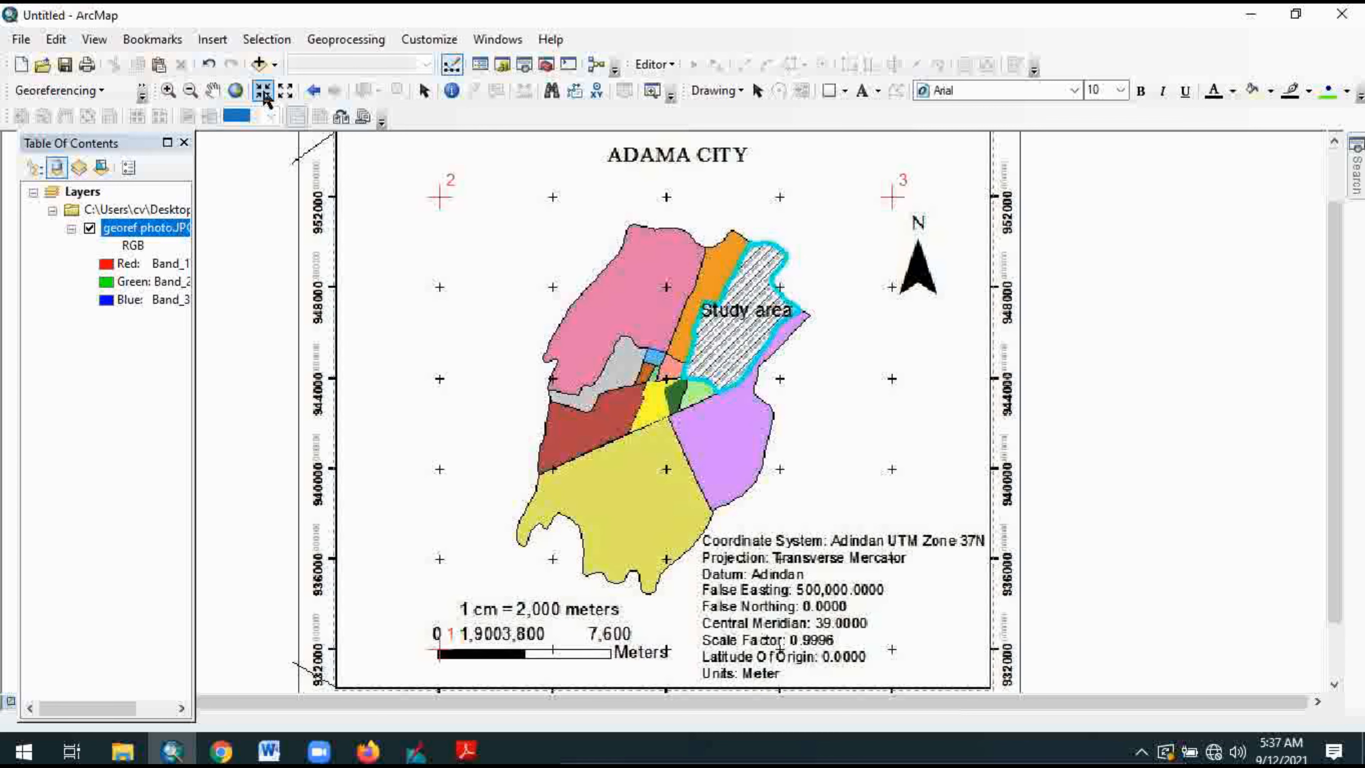
left_click(264, 92)
left_click(212, 91)
left_click_drag(842, 619, 739, 369)
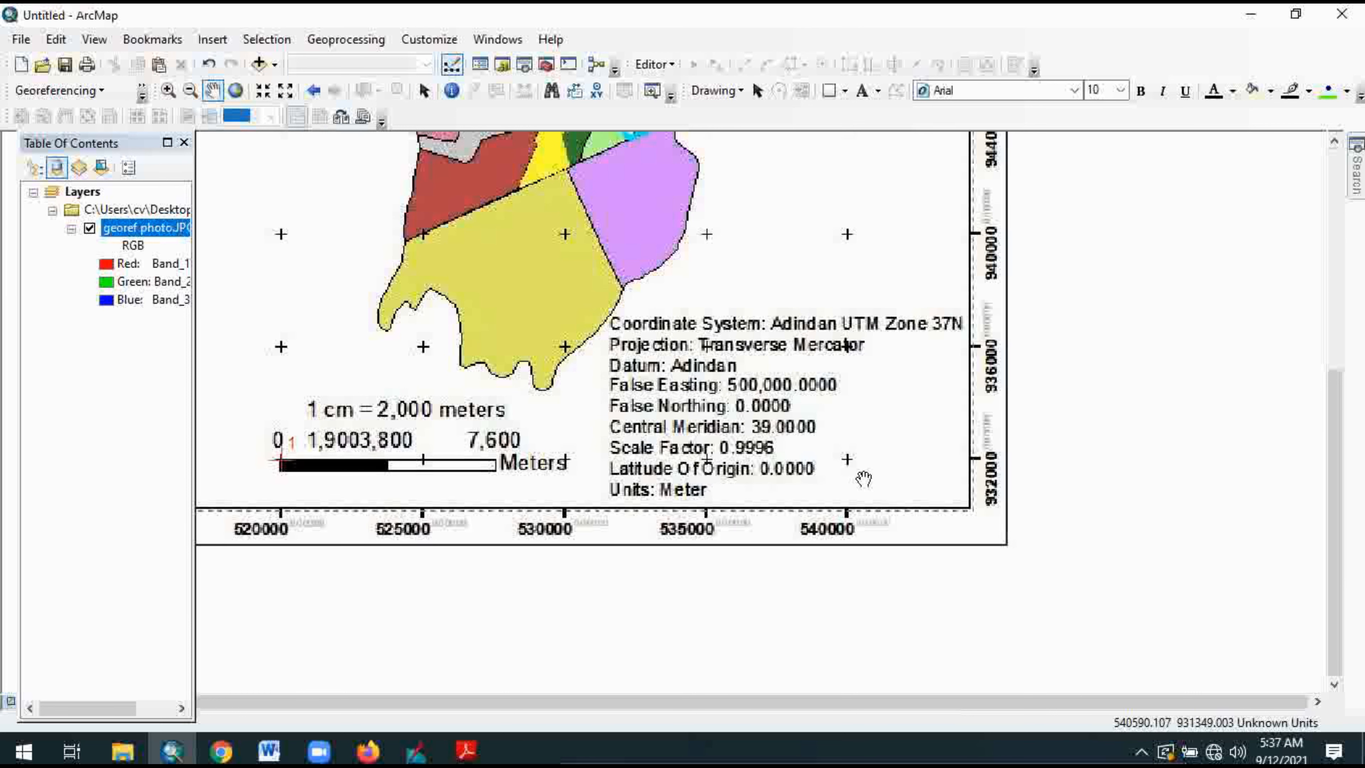
left_click(143, 99)
left_click(13, 135)
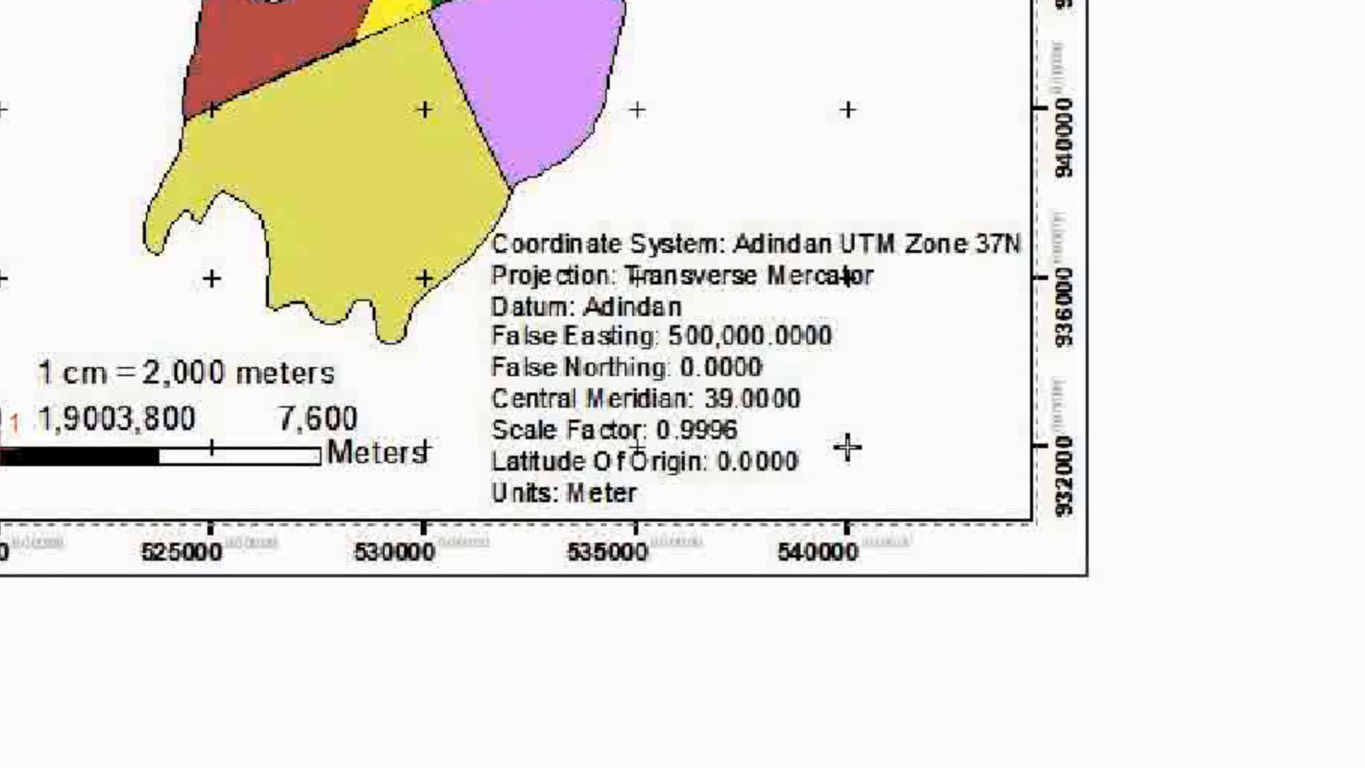
left_click(848, 446)
Set the coordinates of the fourth control point to X 540000 and Y 932000
right_click(848, 447)
left_click(893, 467)
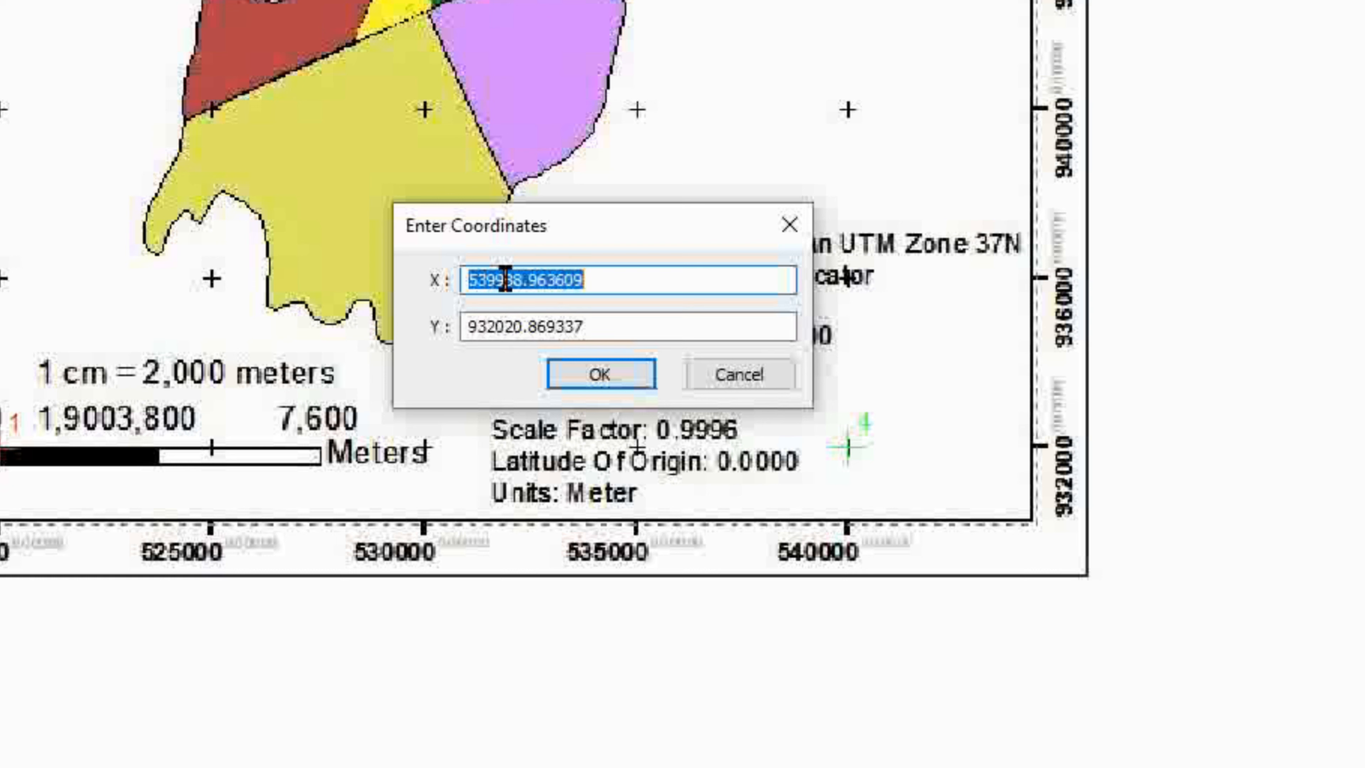
type("54")
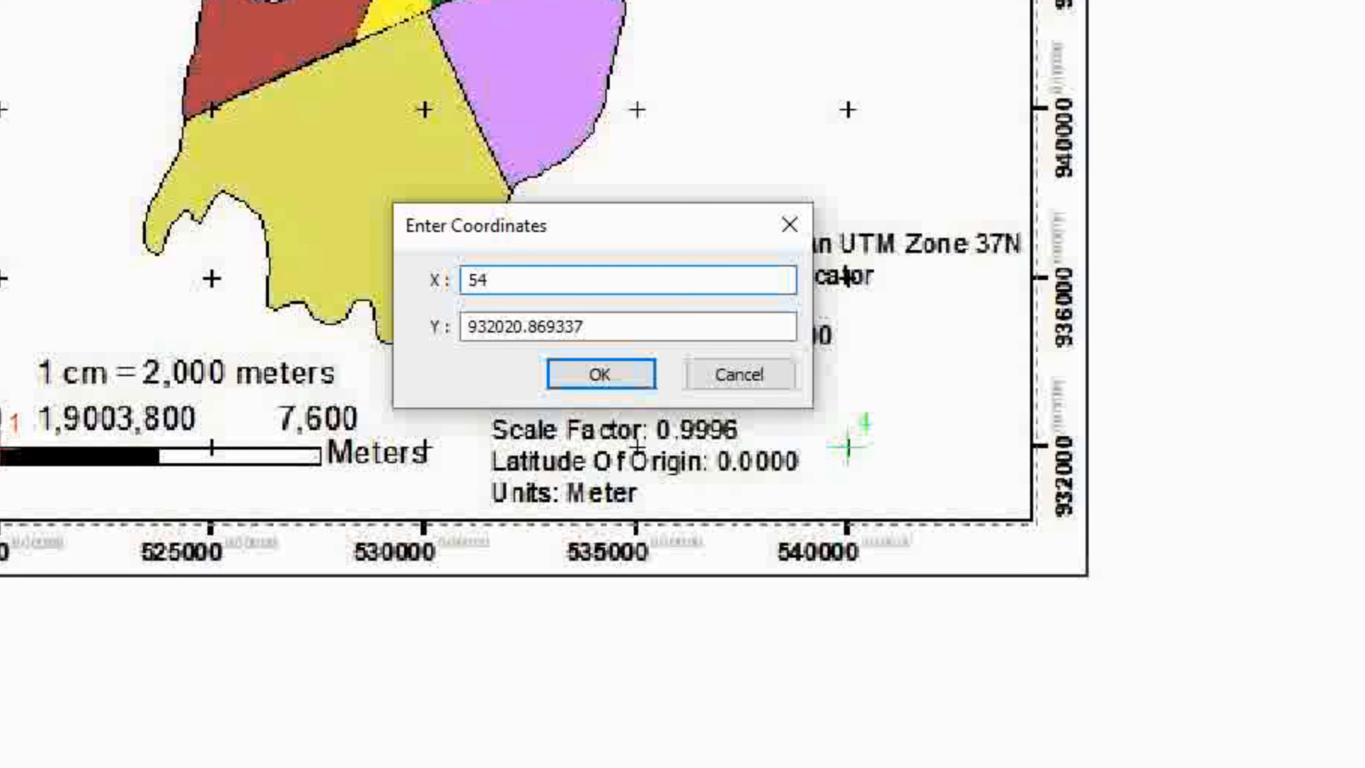
type("0000")
double_click(513, 328)
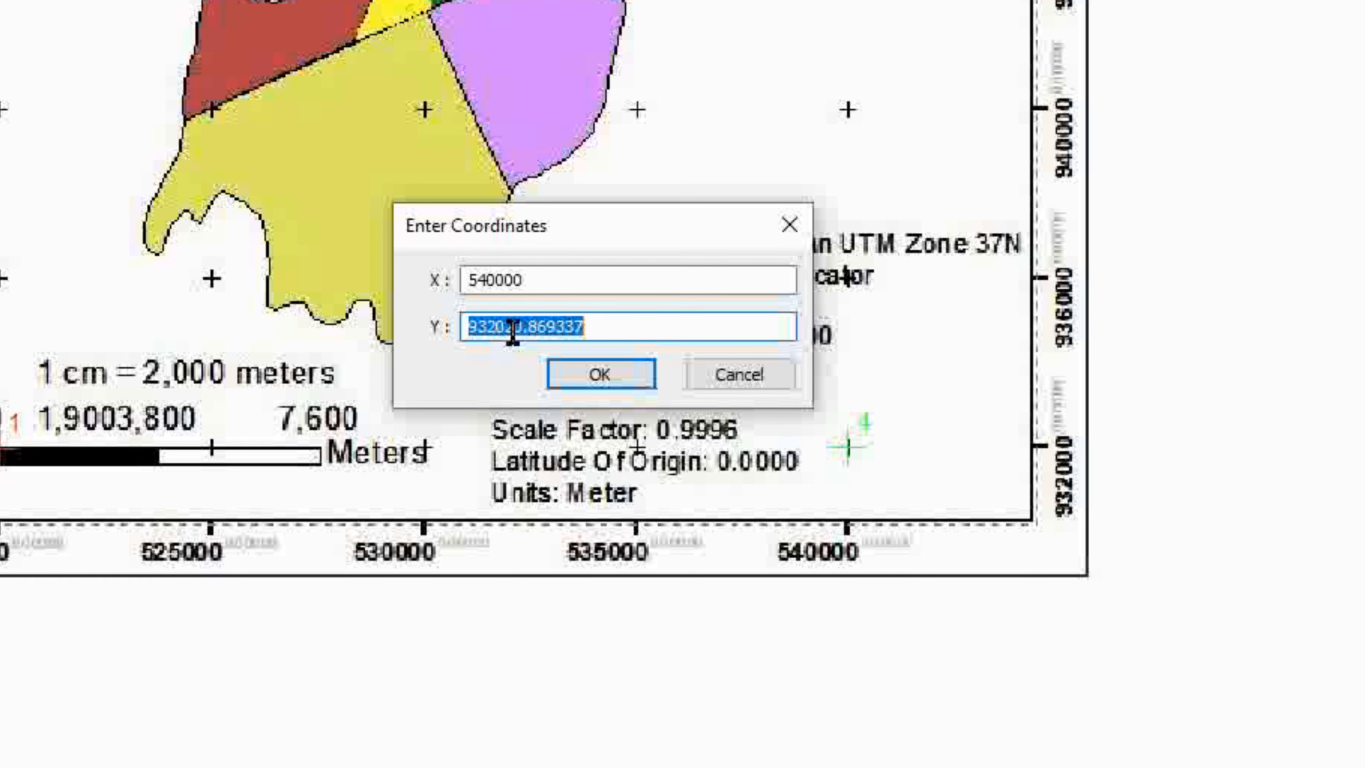
type("9")
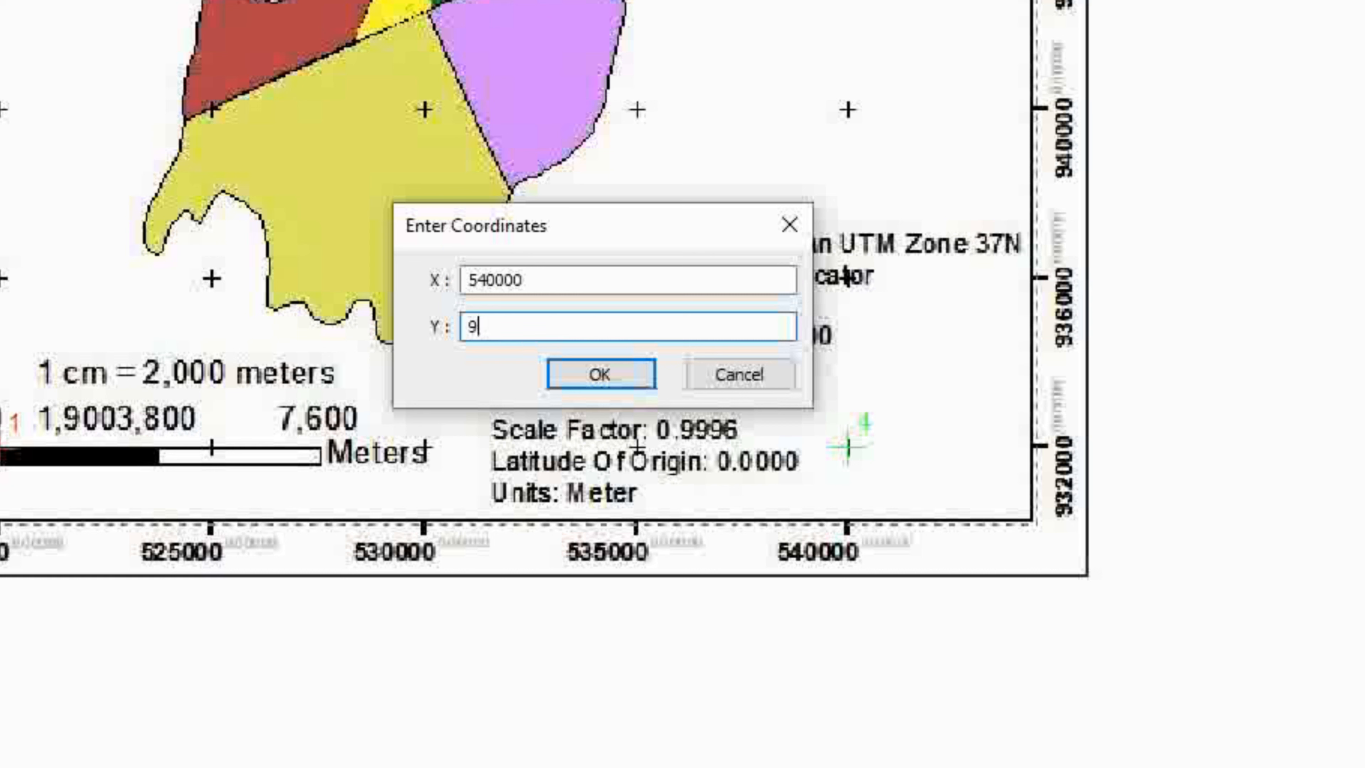
type("32000")
left_click(588, 371)
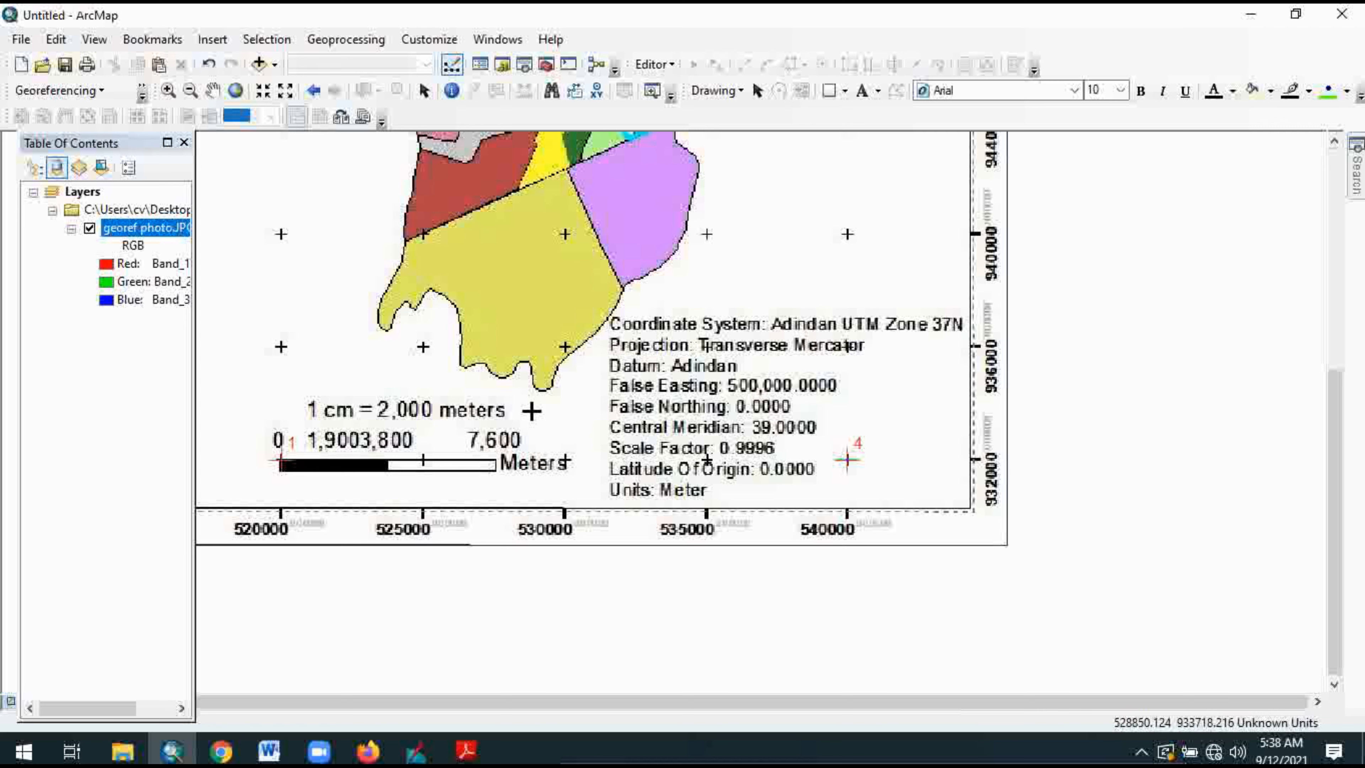
left_click(235, 90)
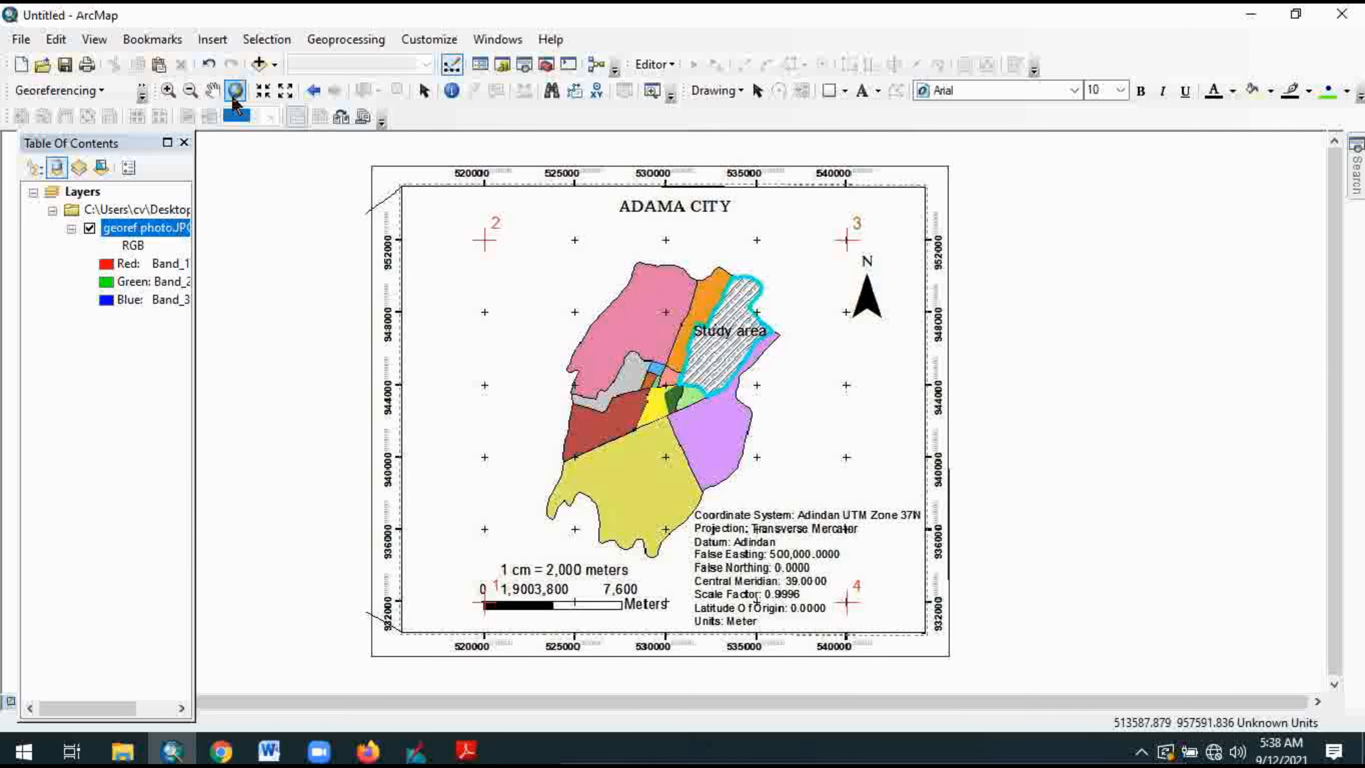
left_click(214, 95)
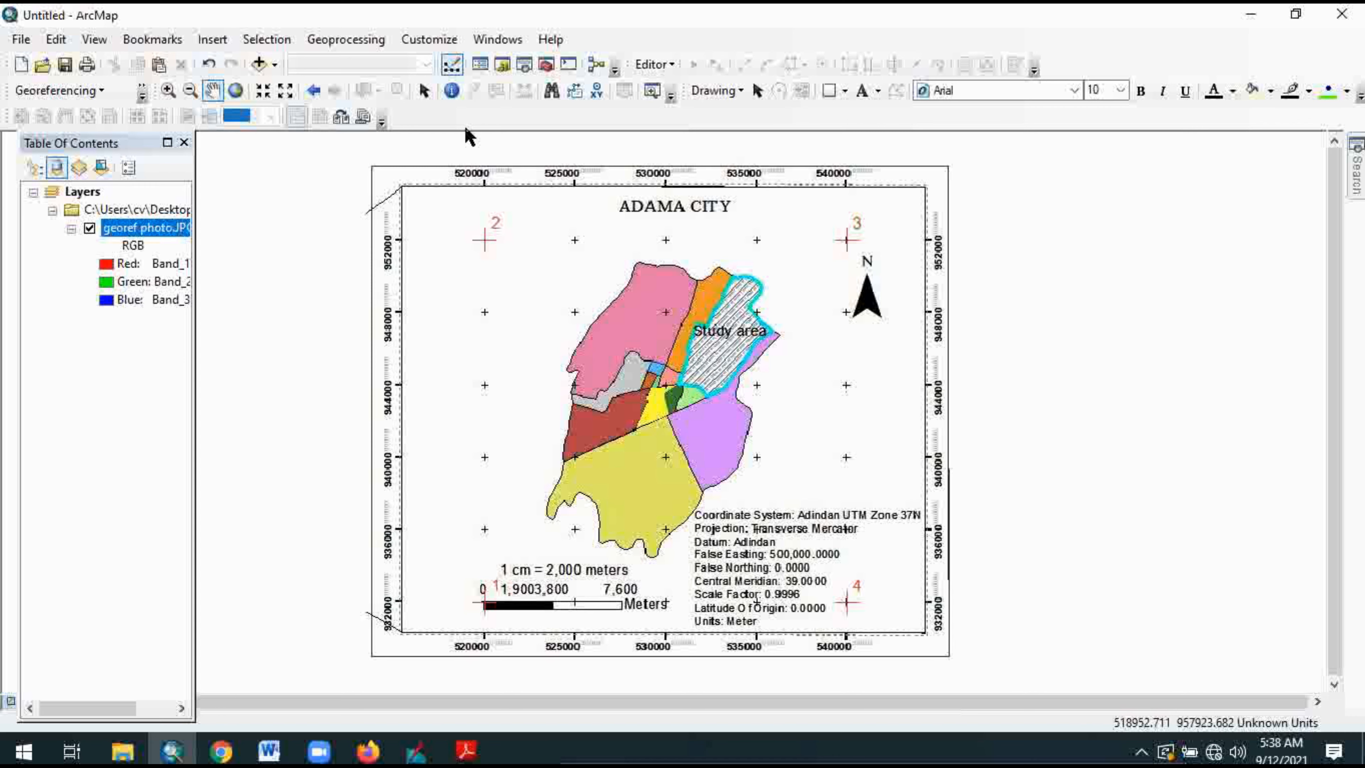
left_click_drag(467, 230, 511, 223)
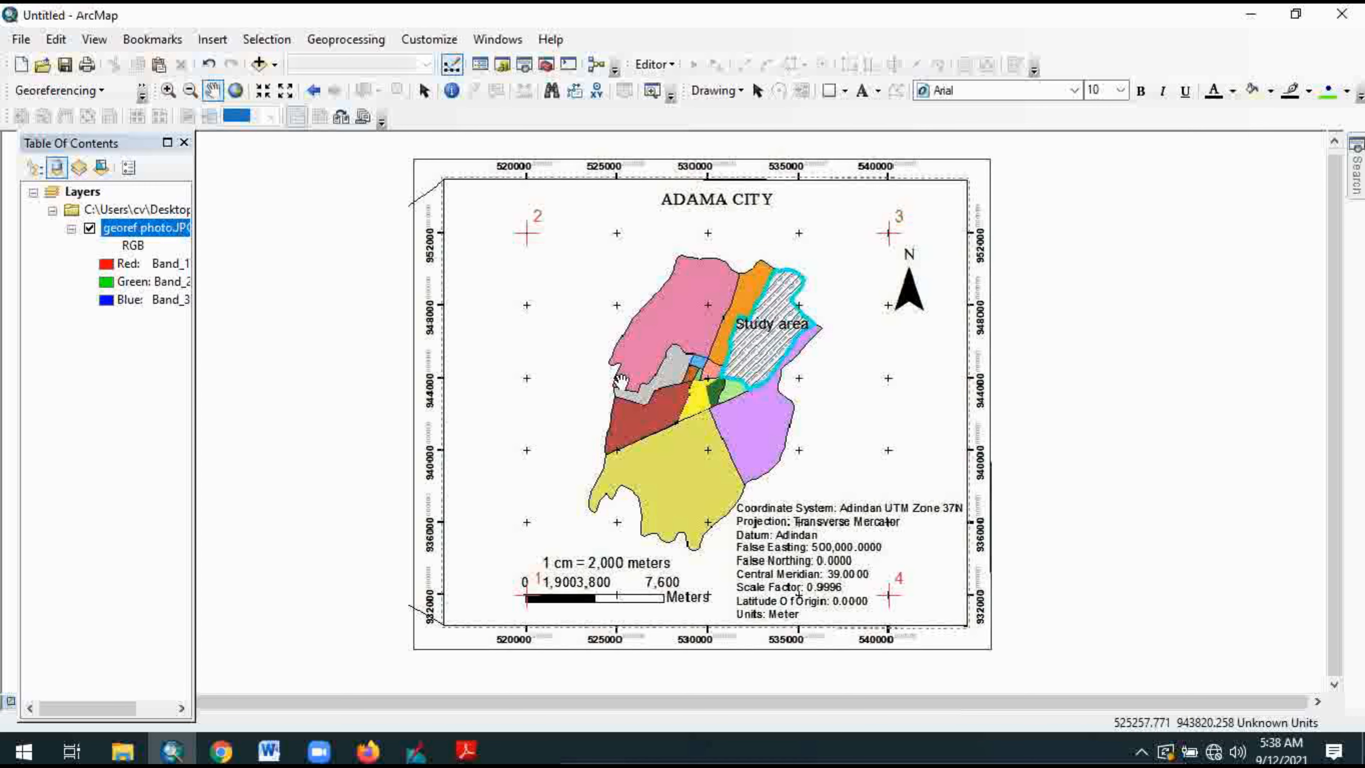
left_click_drag(621, 382, 656, 398)
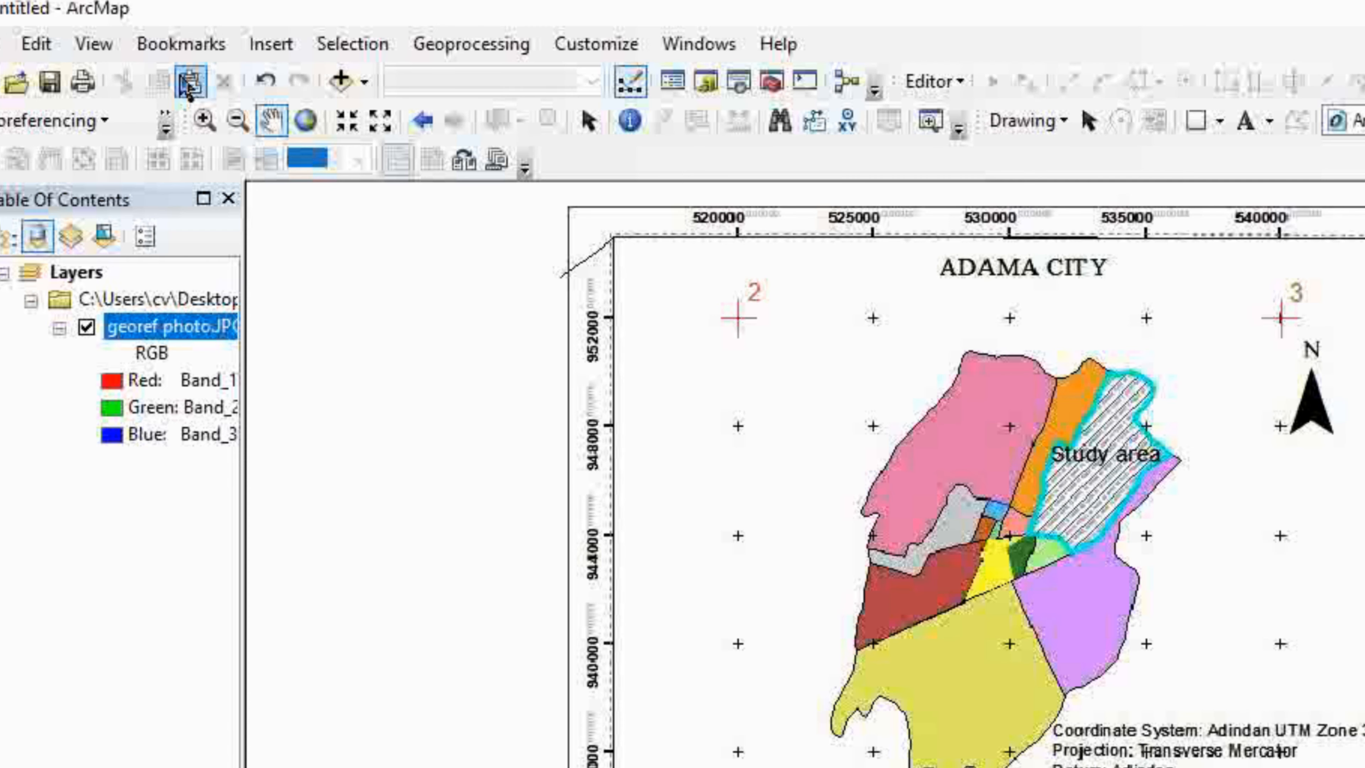
Set both the map units and the display units of the Layers data frame to Meters
left_click(97, 42)
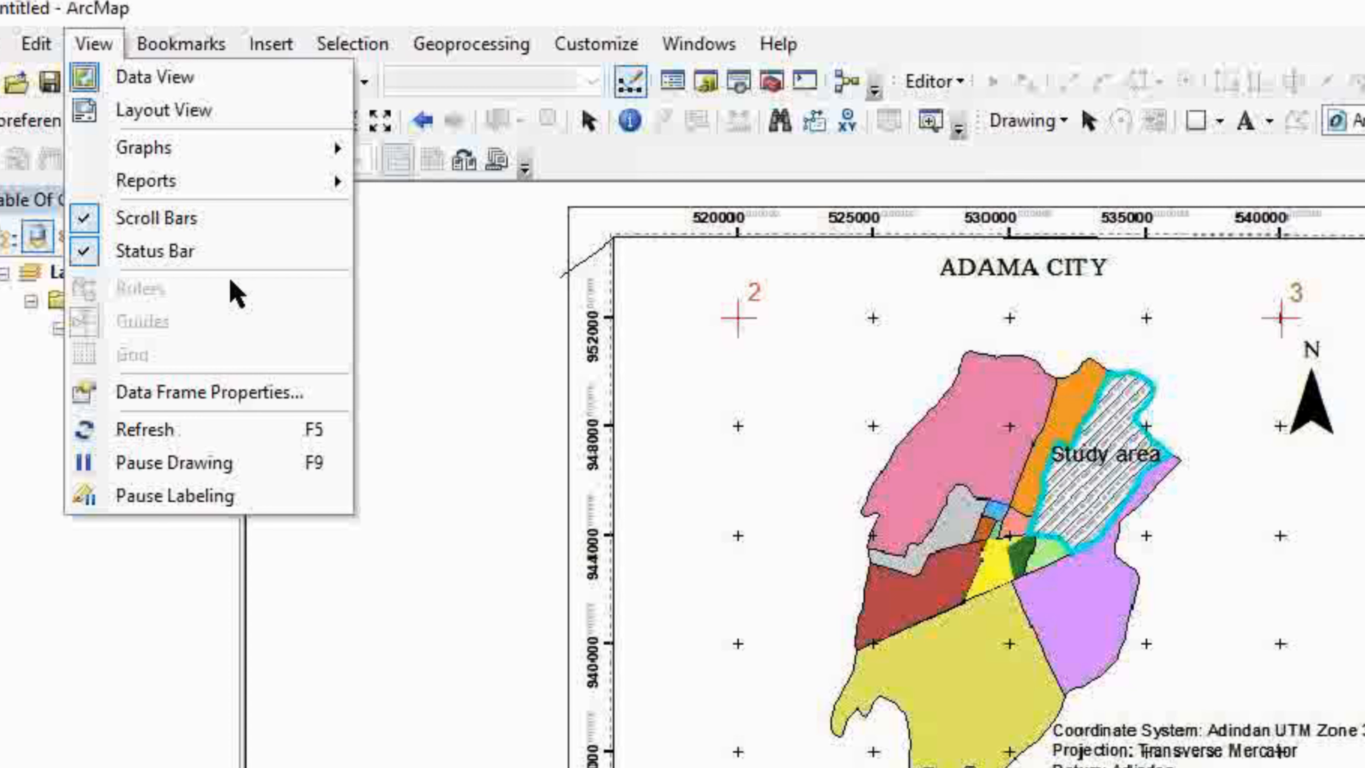
left_click(157, 395)
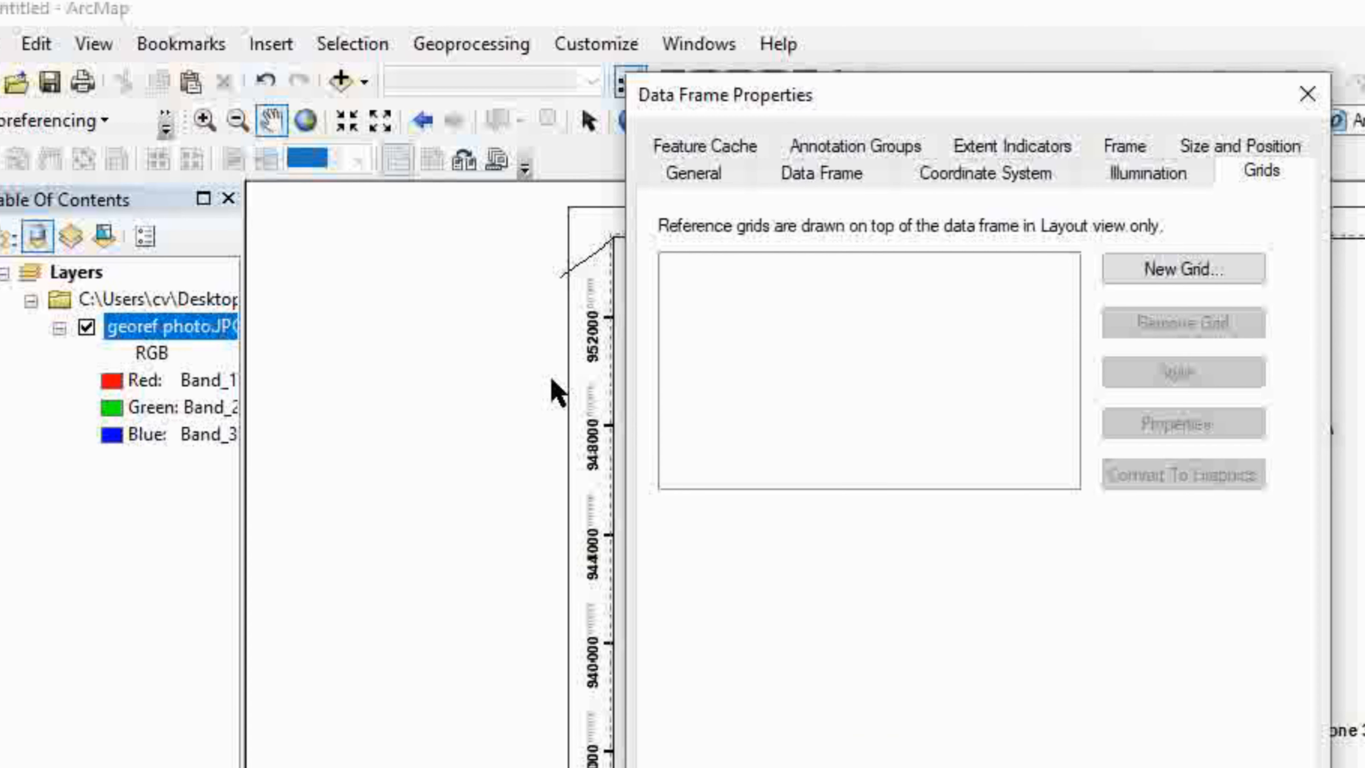
left_click(695, 175)
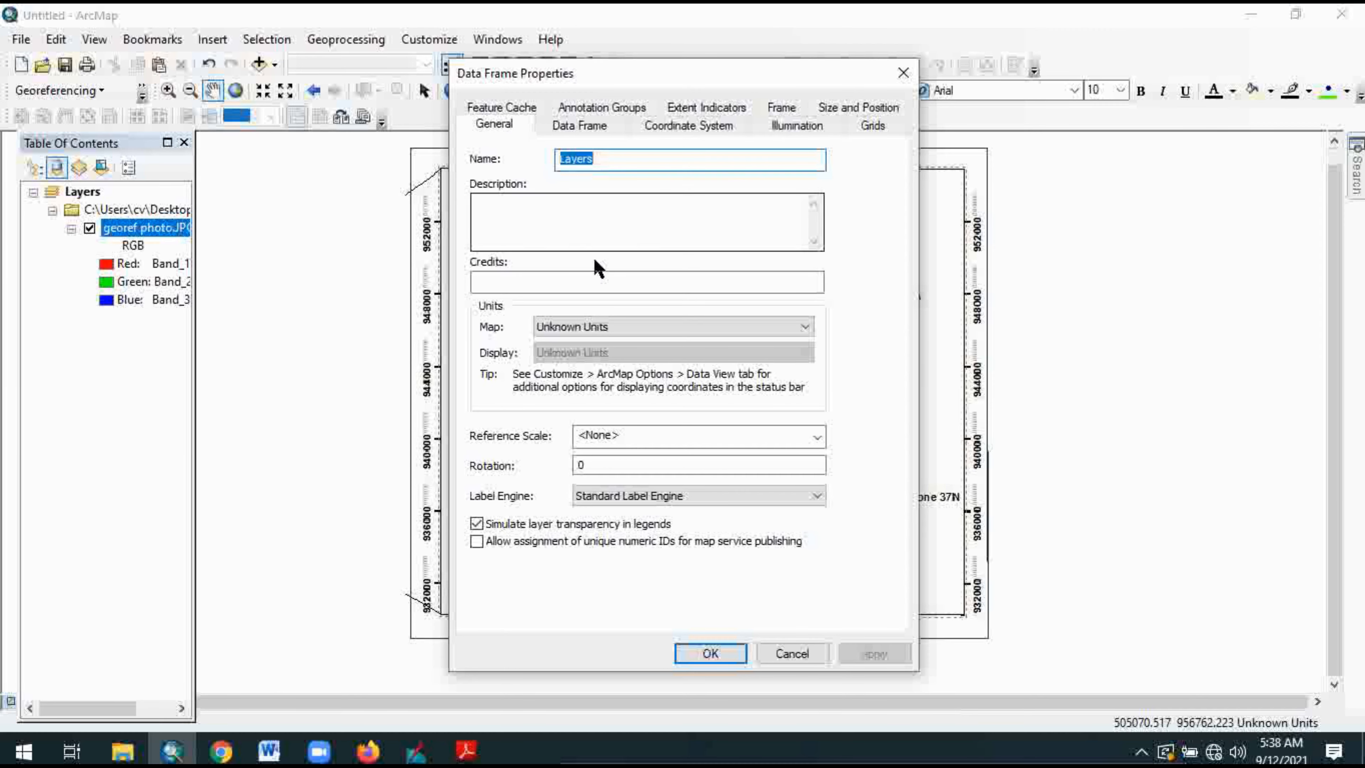
left_click(805, 326)
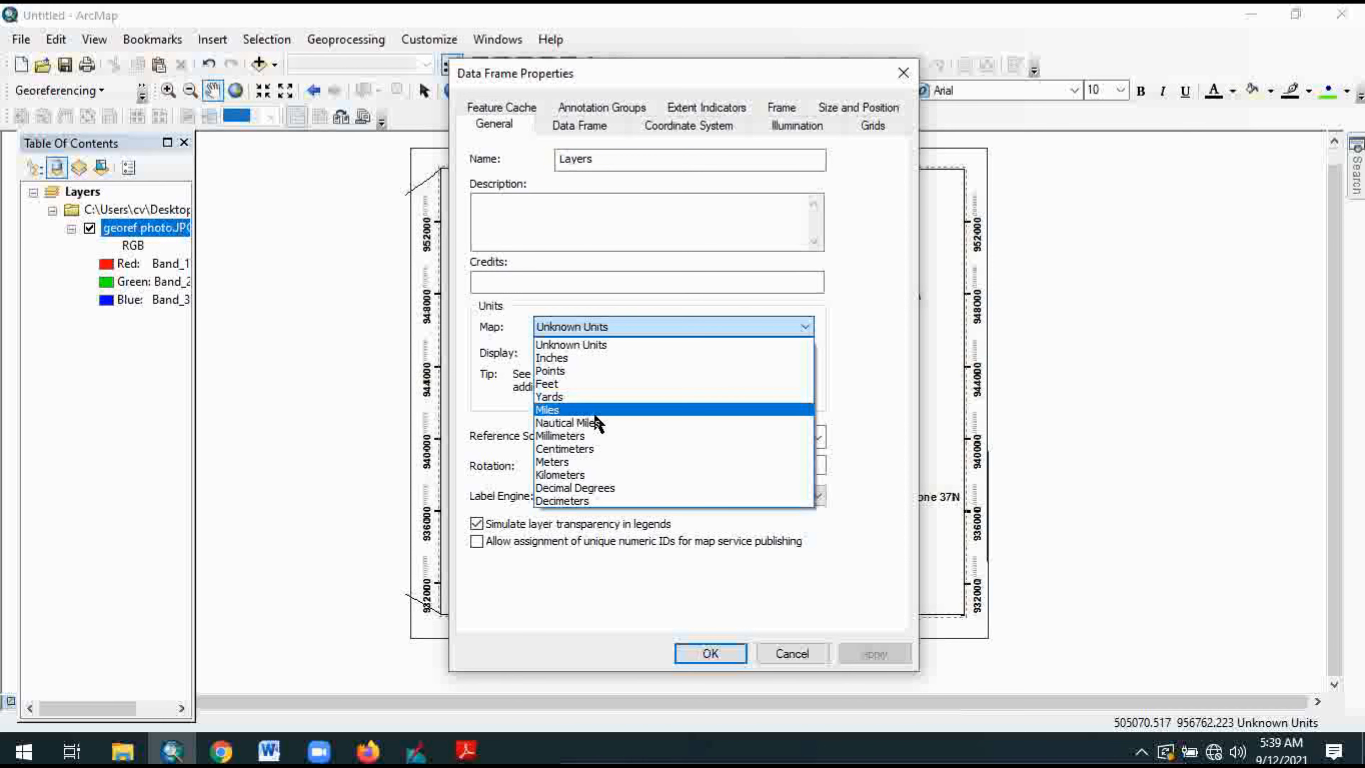
left_click(553, 461)
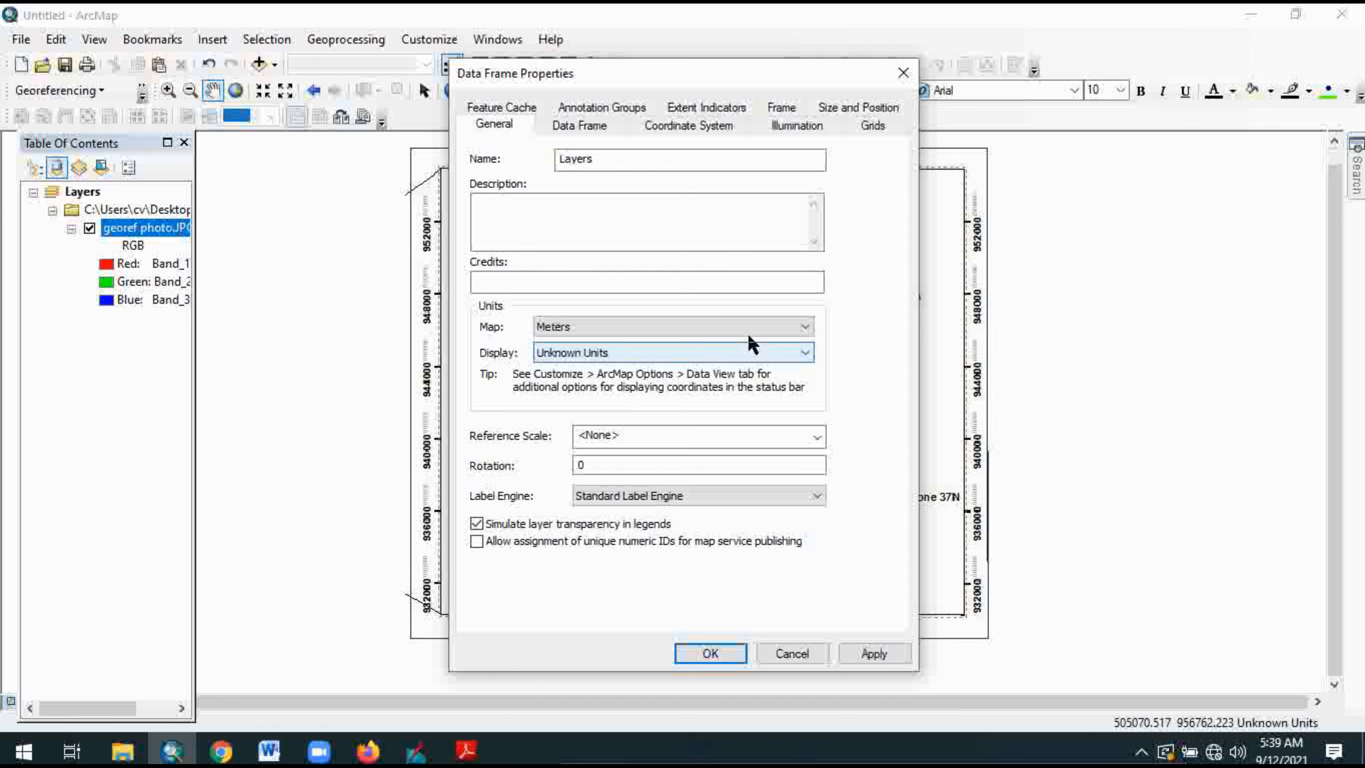
left_click(805, 352)
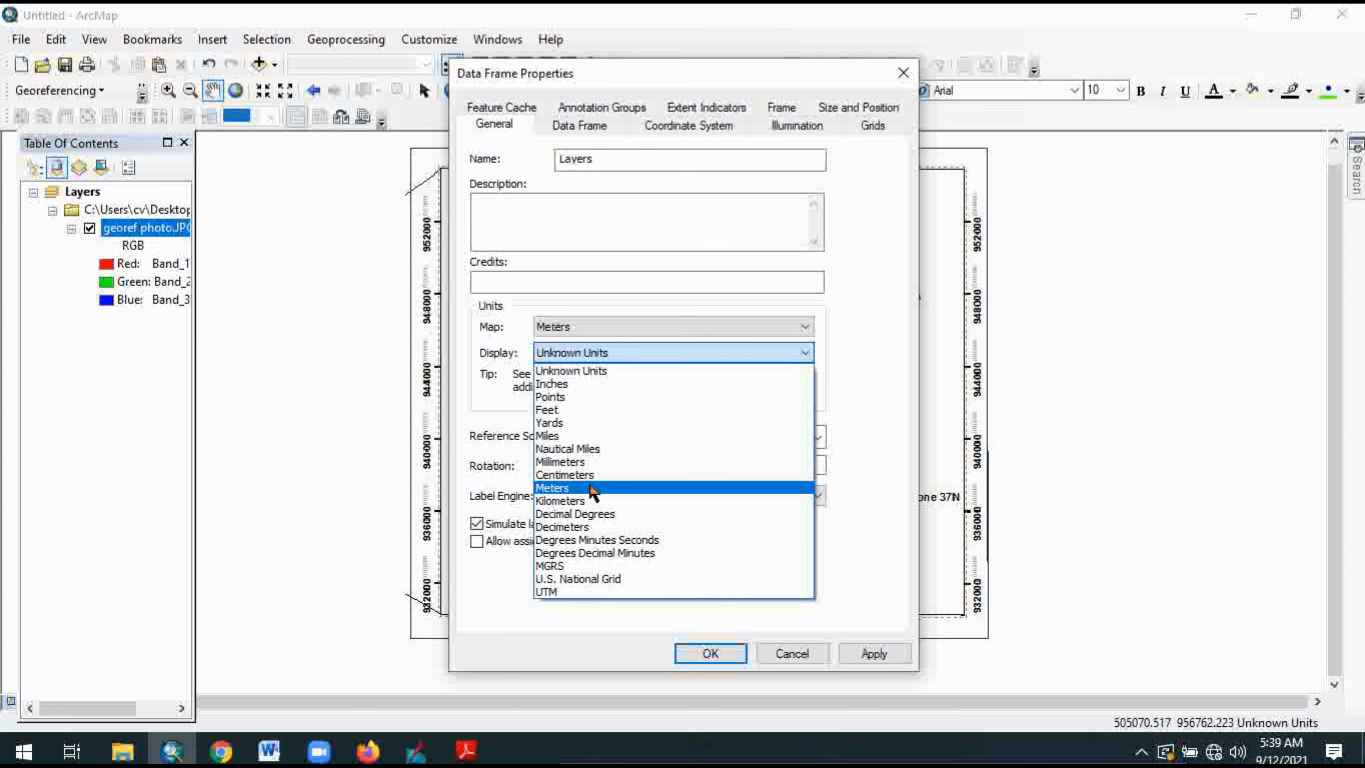
left_click(567, 489)
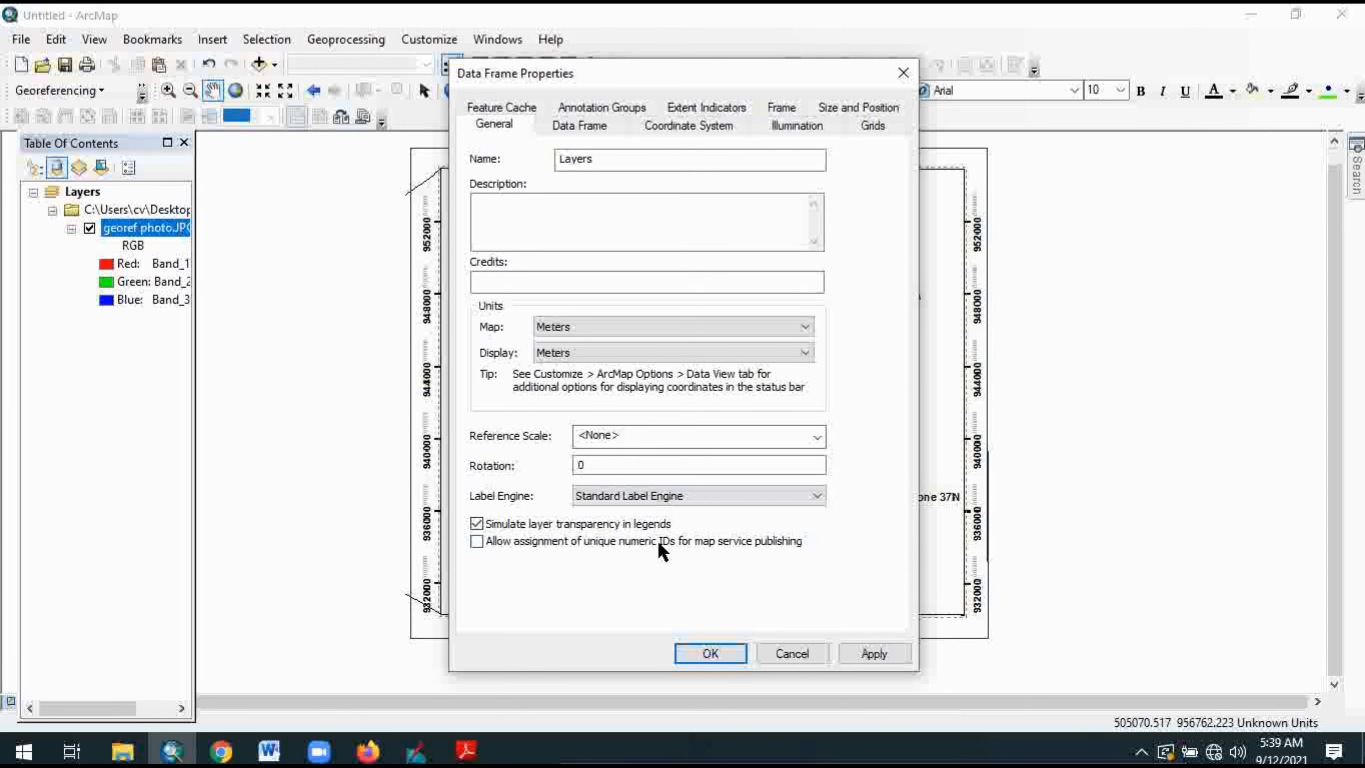
left_click(875, 653)
left_click(699, 655)
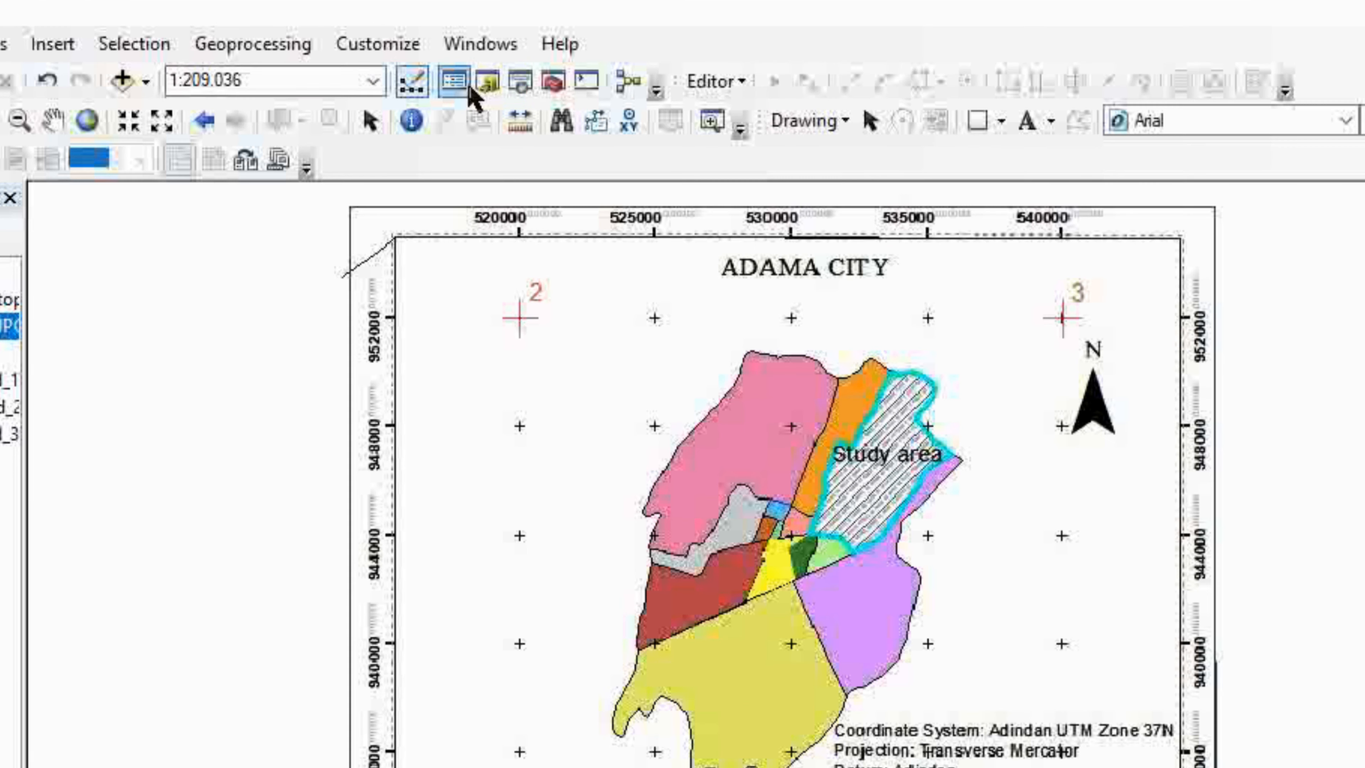
Create a new personal geodatabase in the E:\ folder connection of the Catalog
left_click(488, 82)
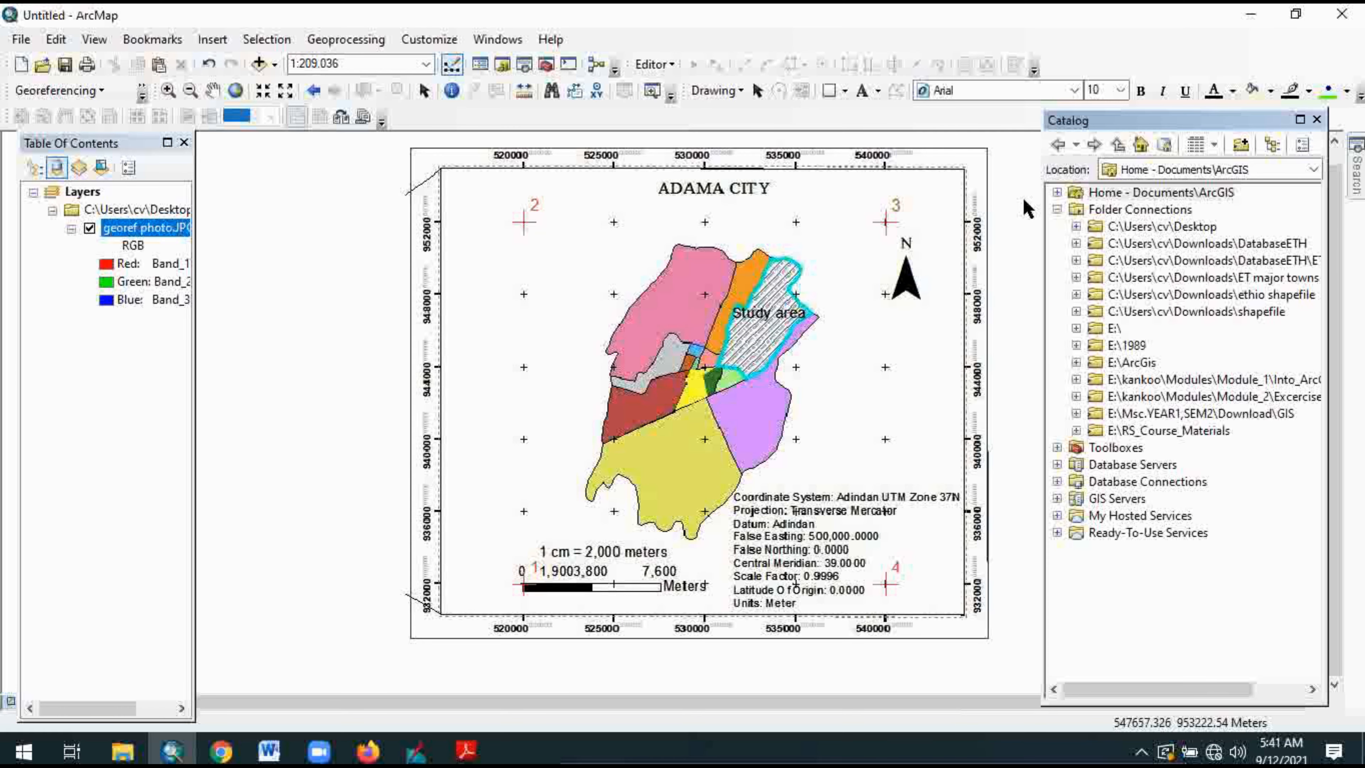
left_click(1116, 329)
right_click(1118, 335)
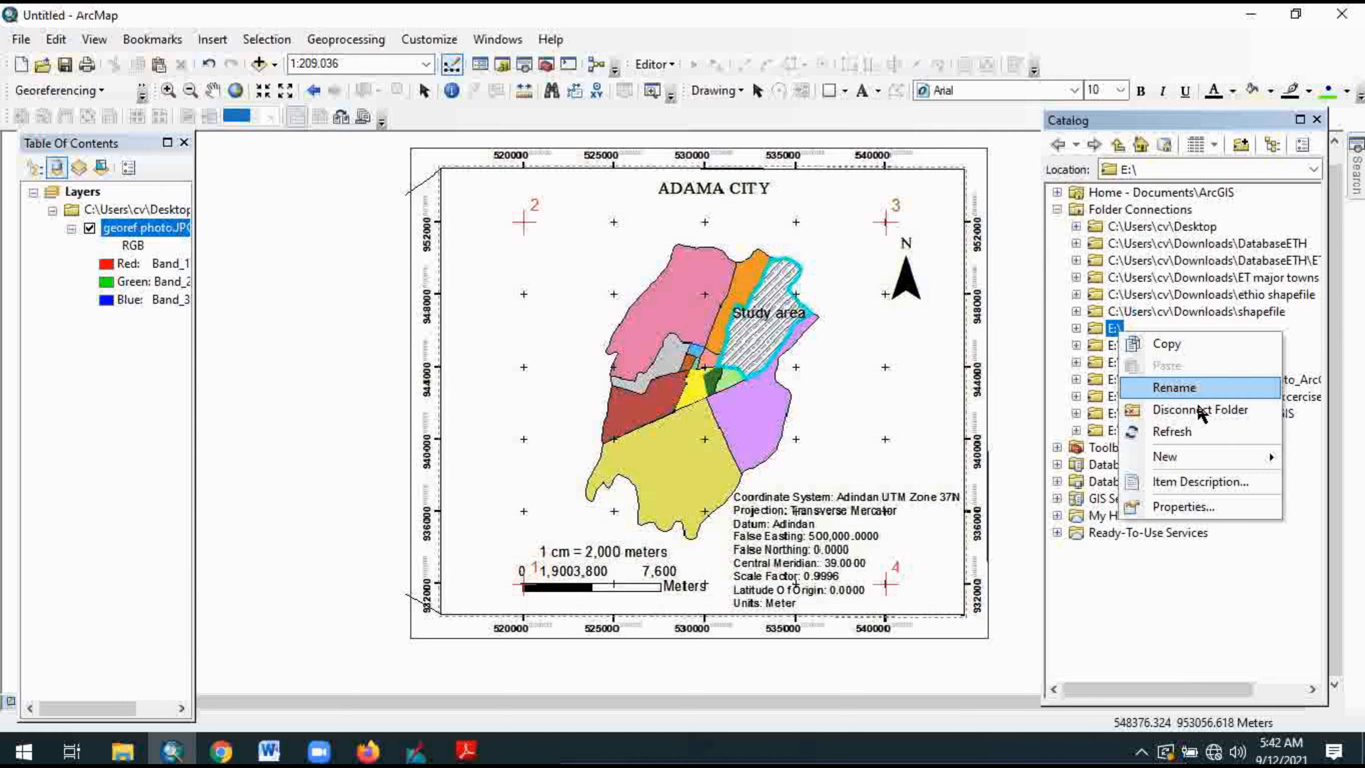
mouse_move(1175, 461)
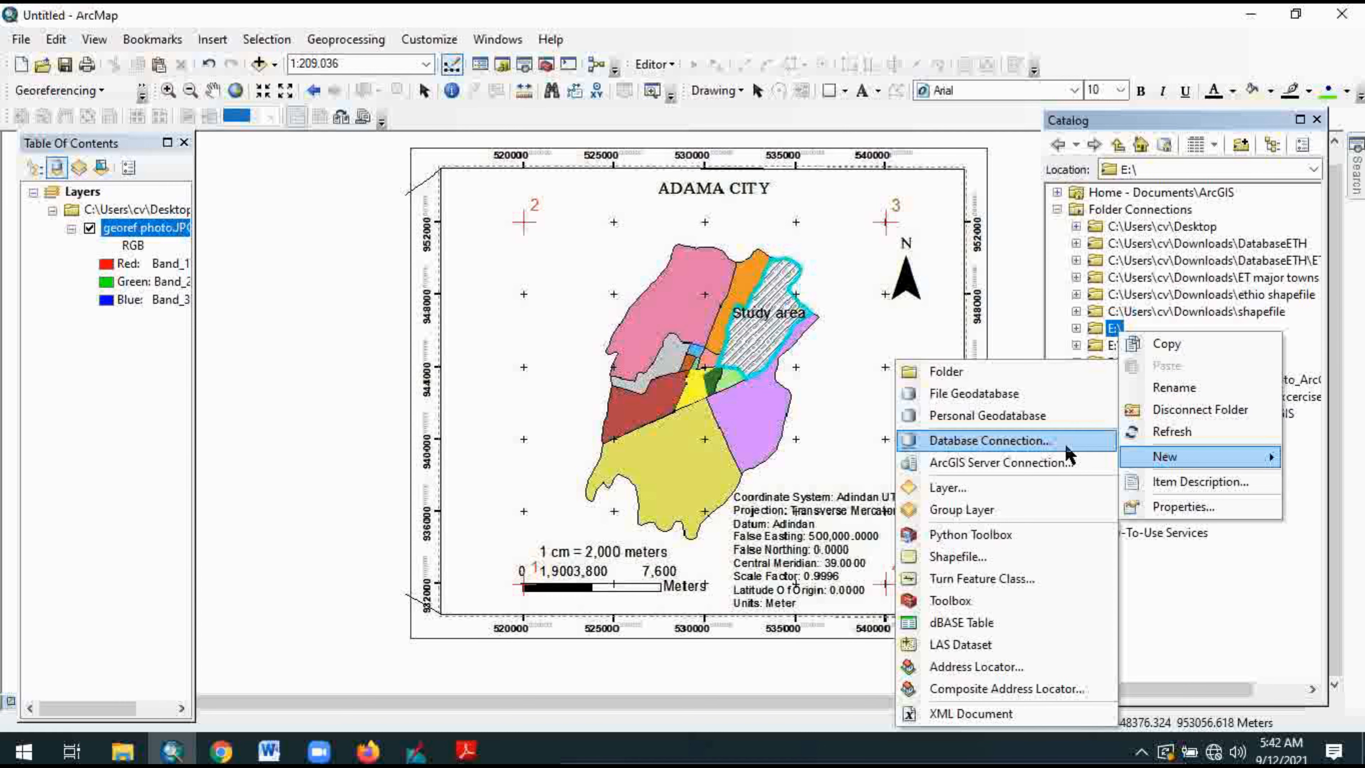
left_click(976, 415)
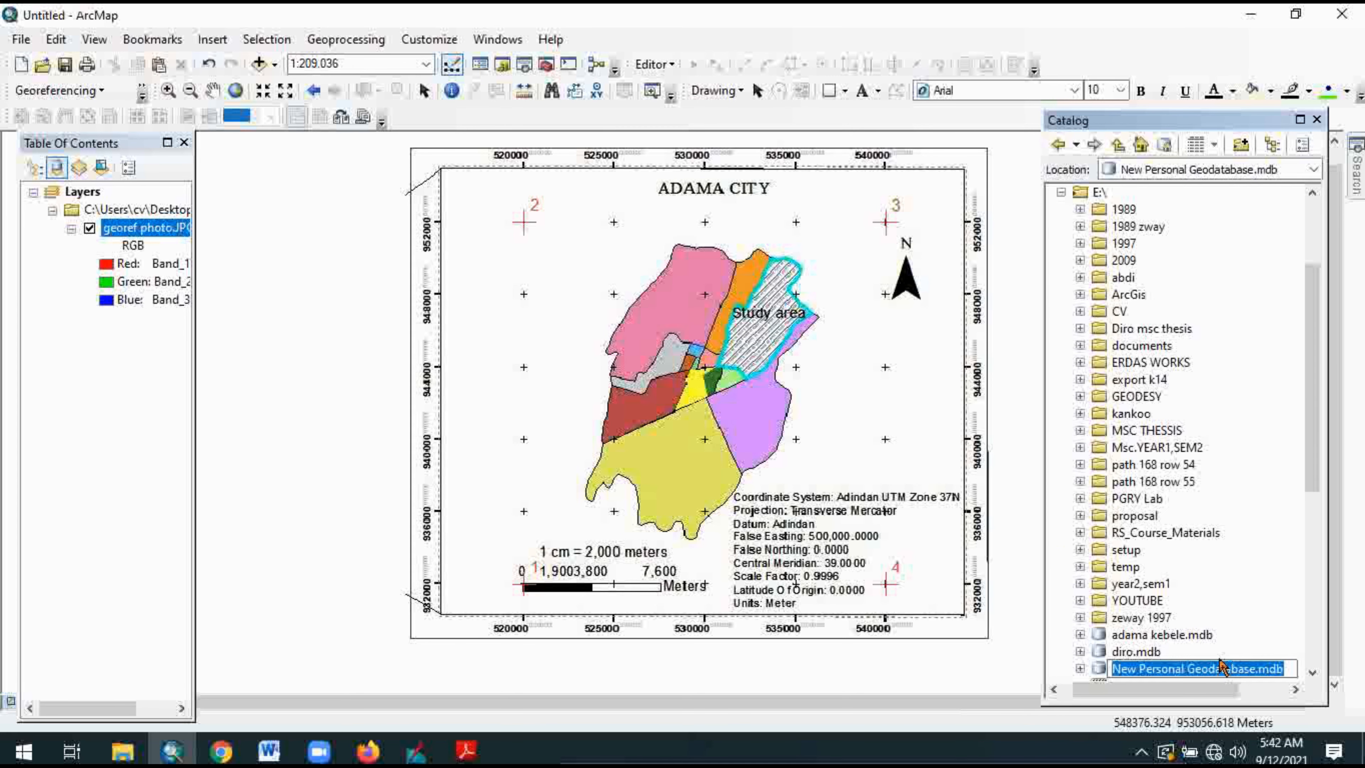
Rename the new personal geodatabase as youtube
left_click(1313, 672)
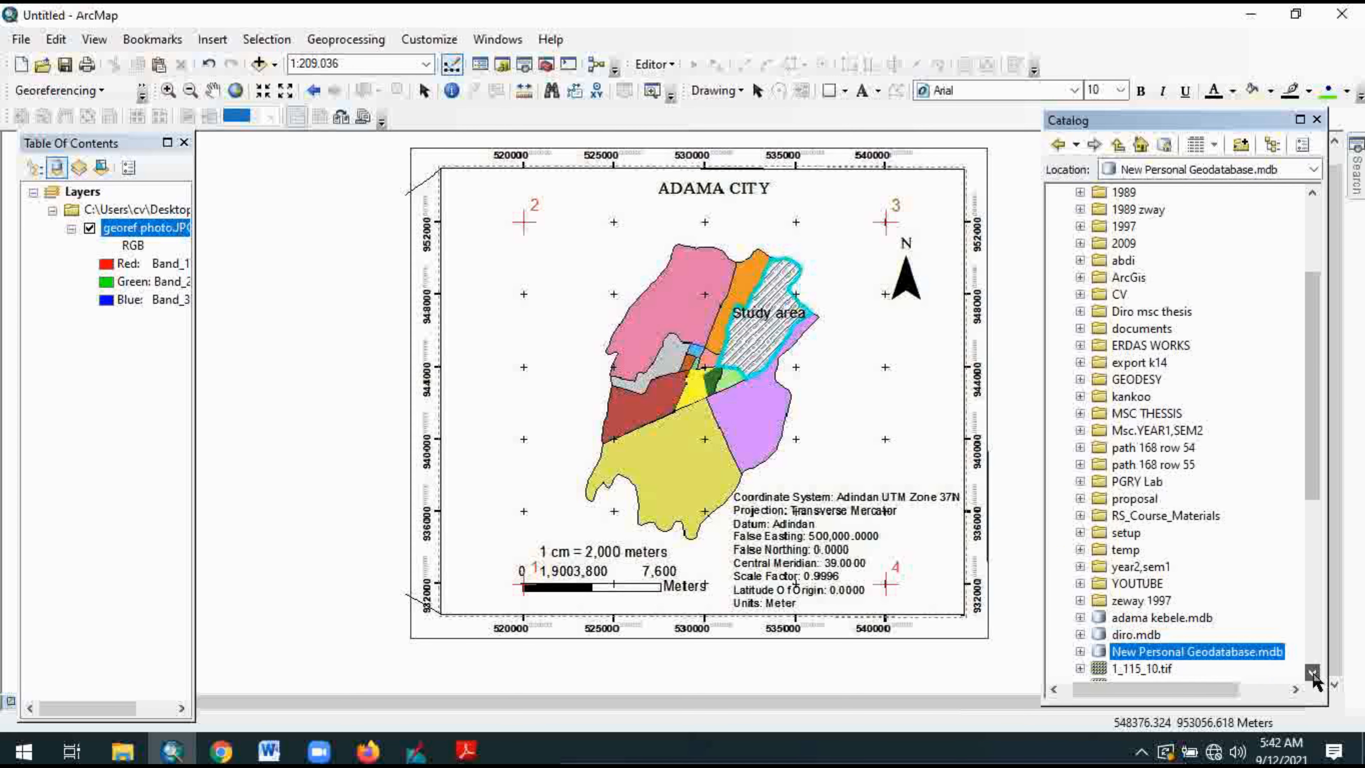
left_click(1313, 673)
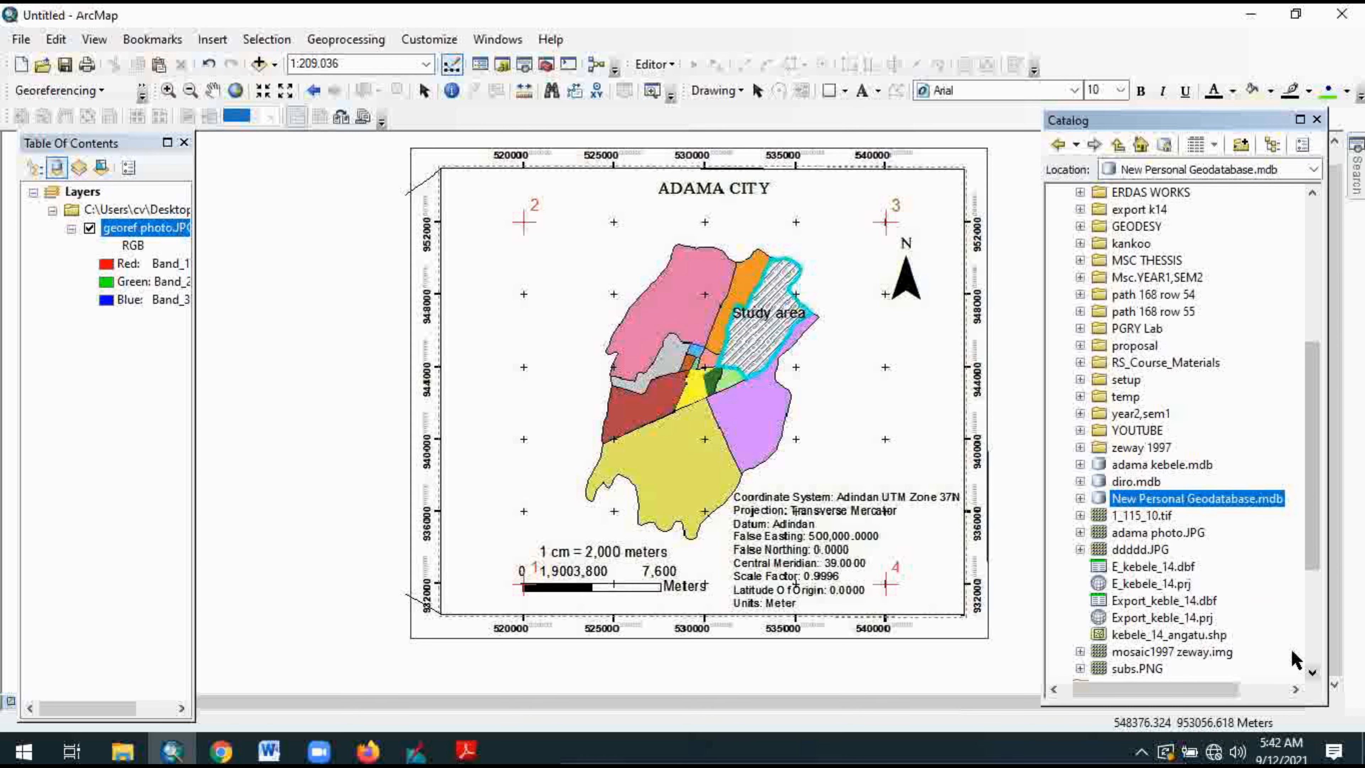
left_click(1163, 497)
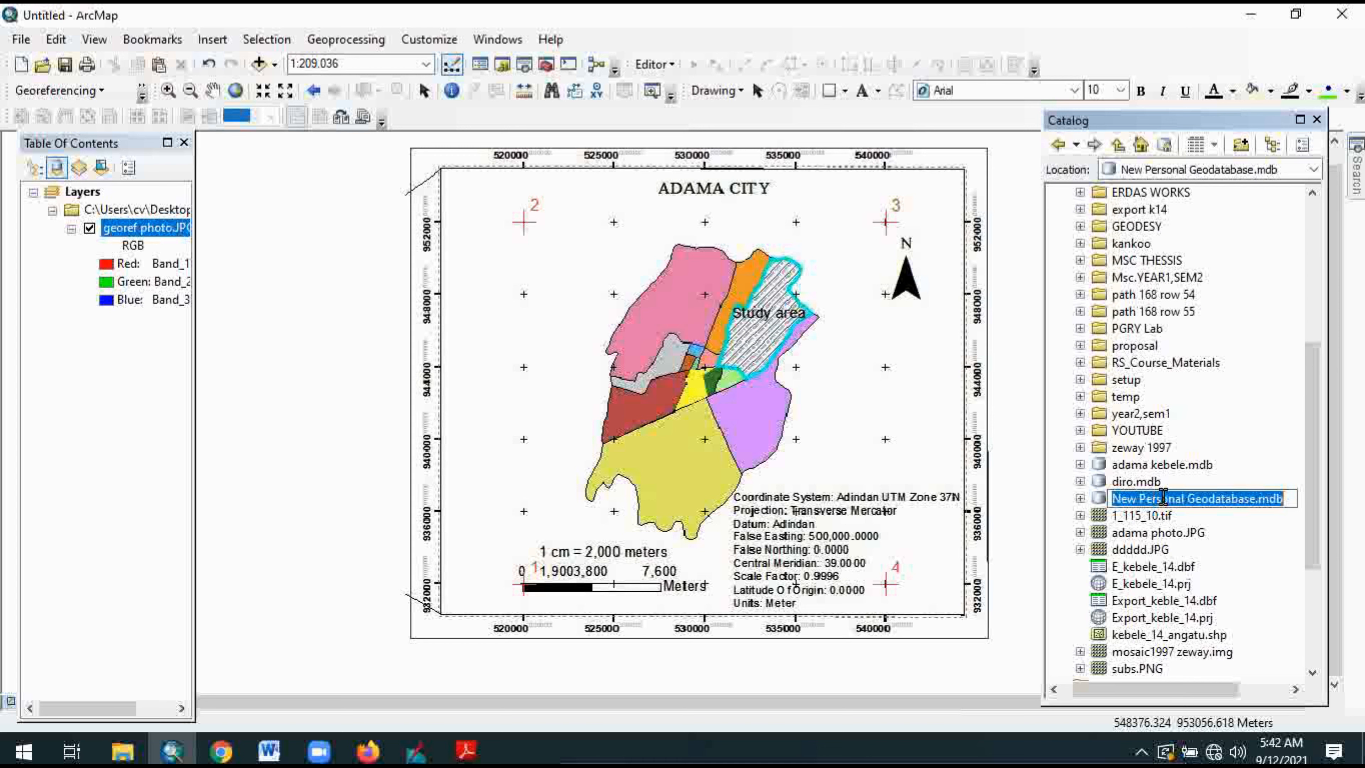
type("youtub")
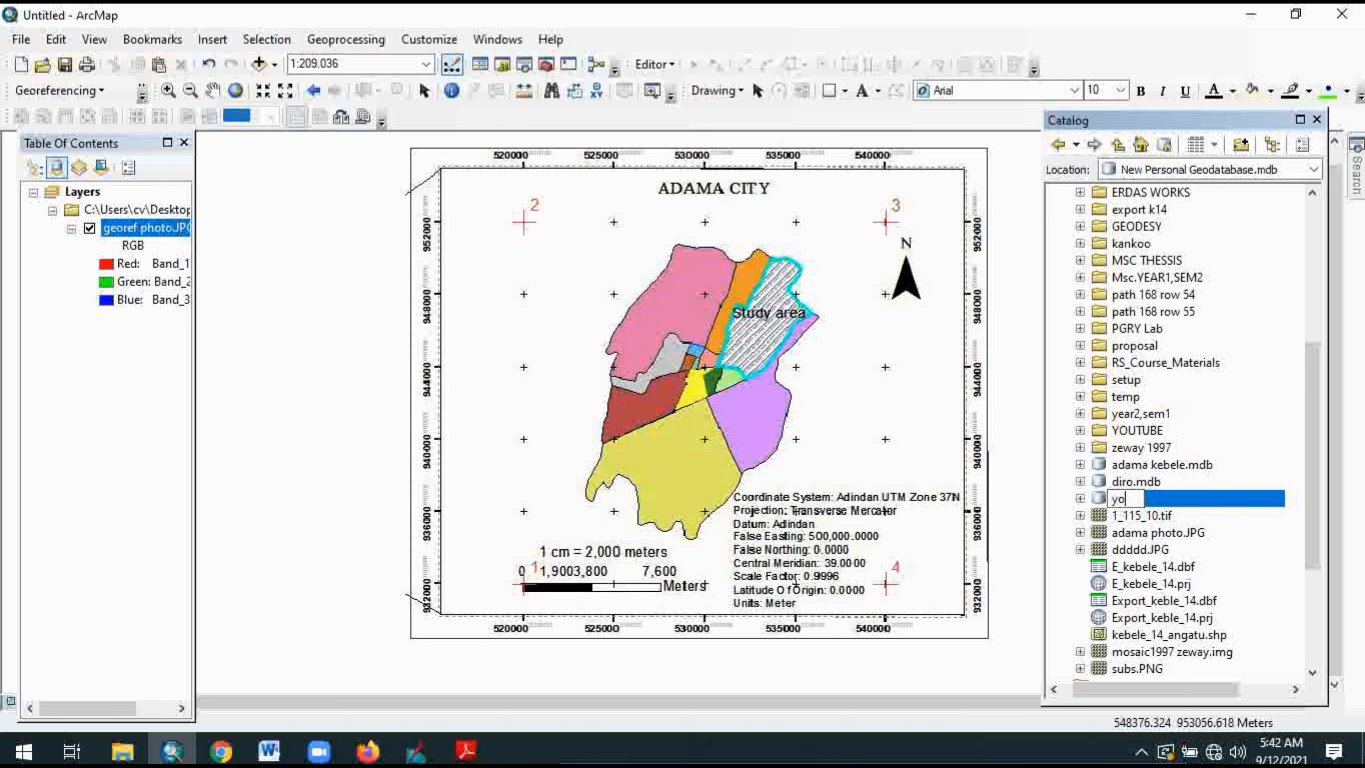
type("e")
key("Return")
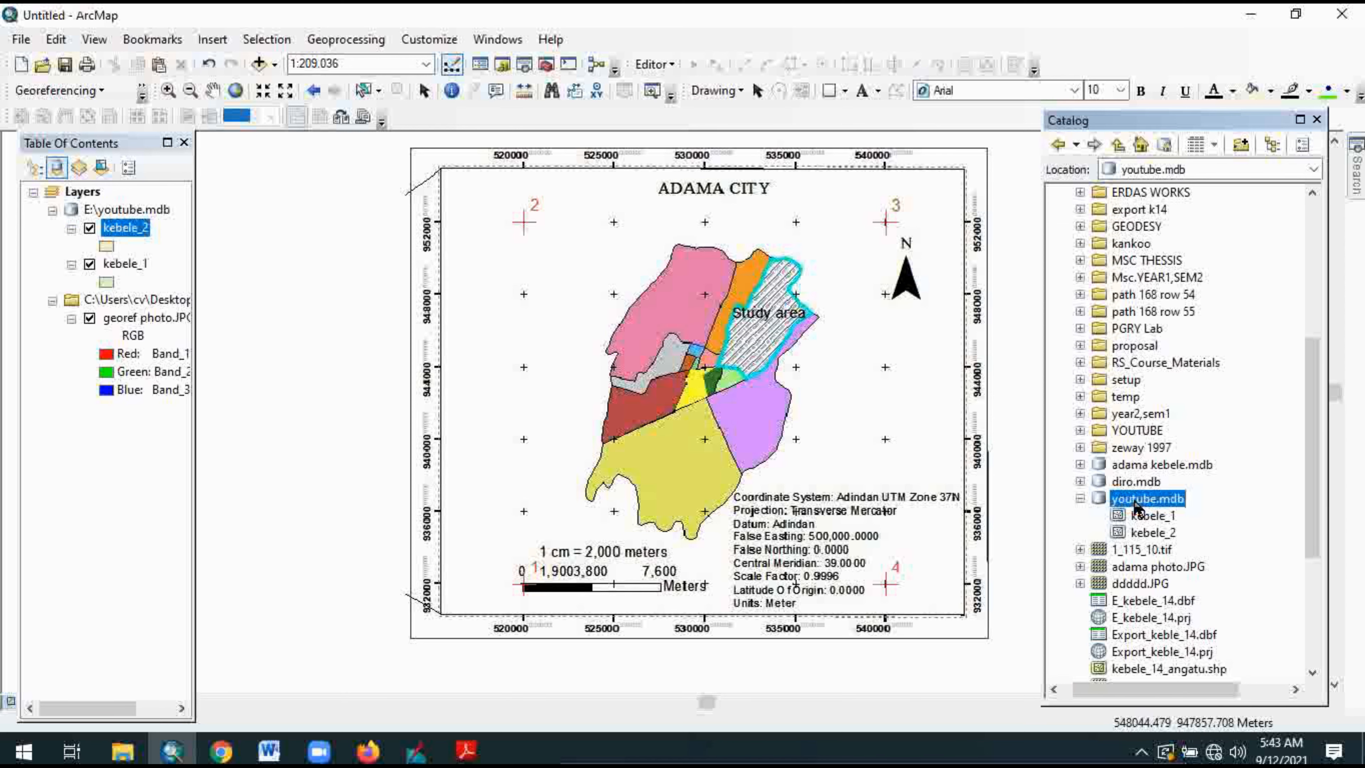
Create a polygon feature class named kebele_boundry in the youtube geodatabase, using Adindan UTM Zone 37N and the default XY tolerance
right_click(1136, 499)
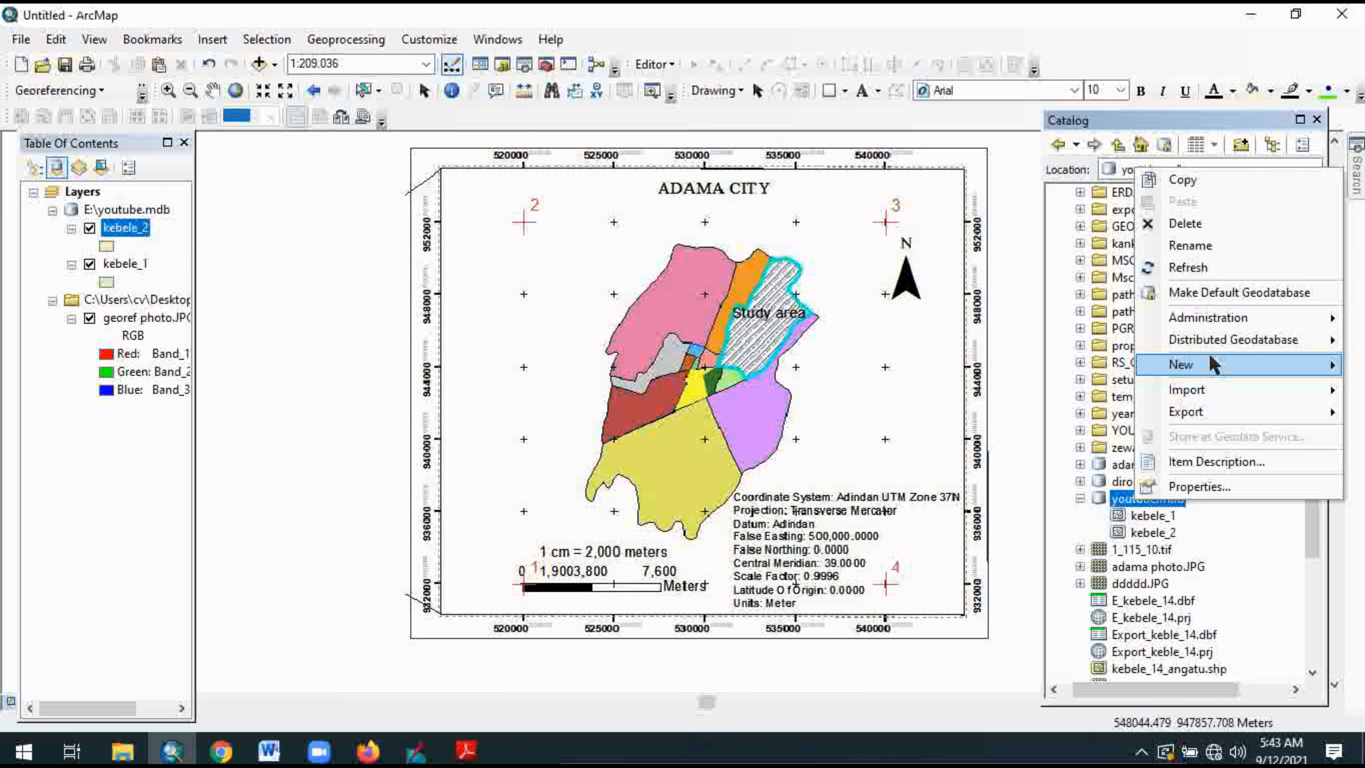
mouse_move(1213, 365)
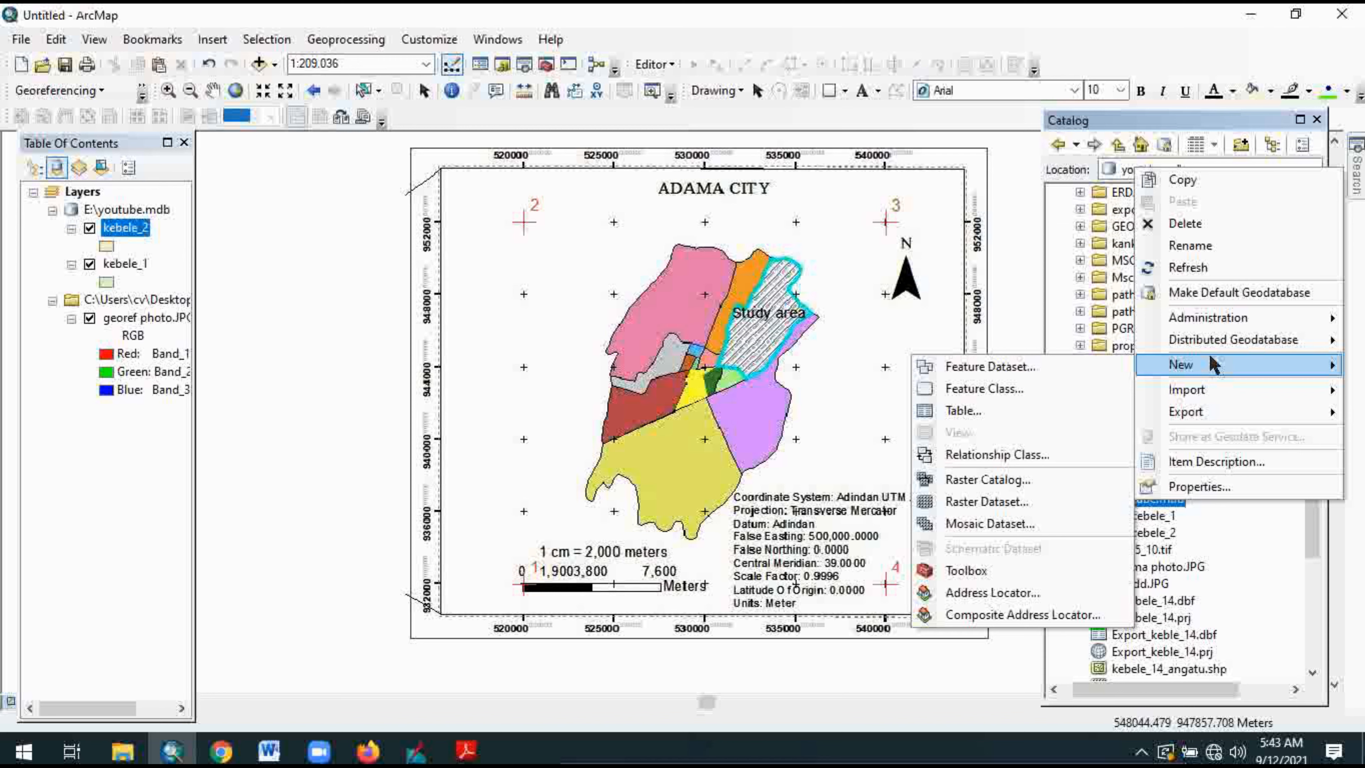
left_click(974, 388)
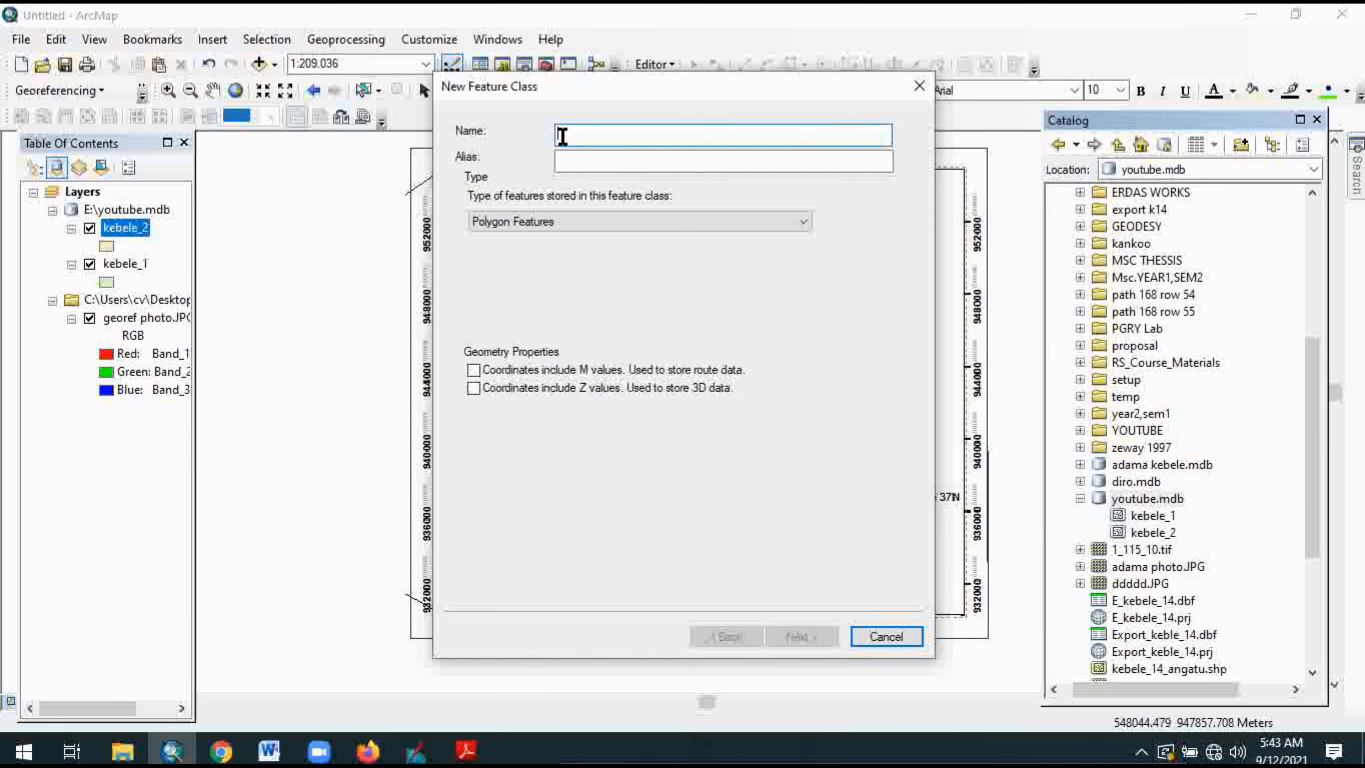
type("kebele")
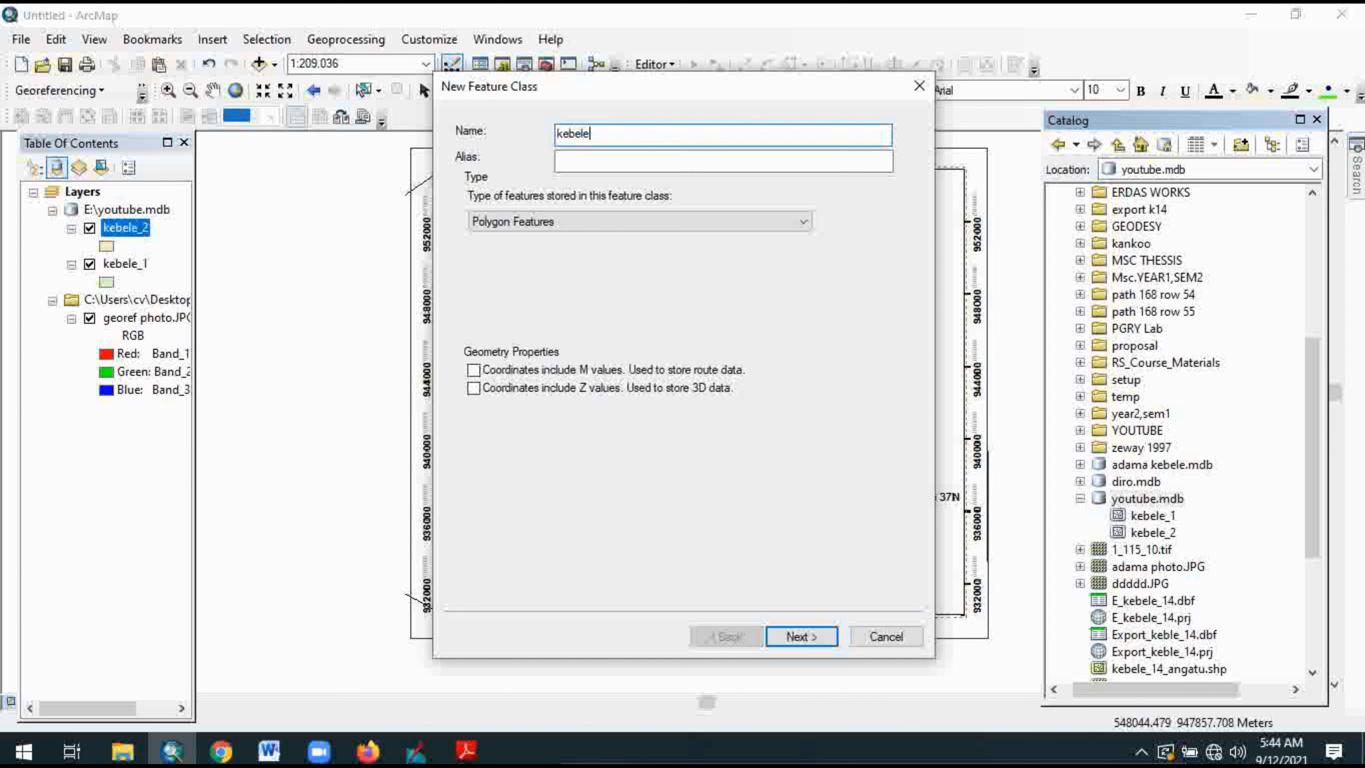
type("_boundry")
left_click(791, 636)
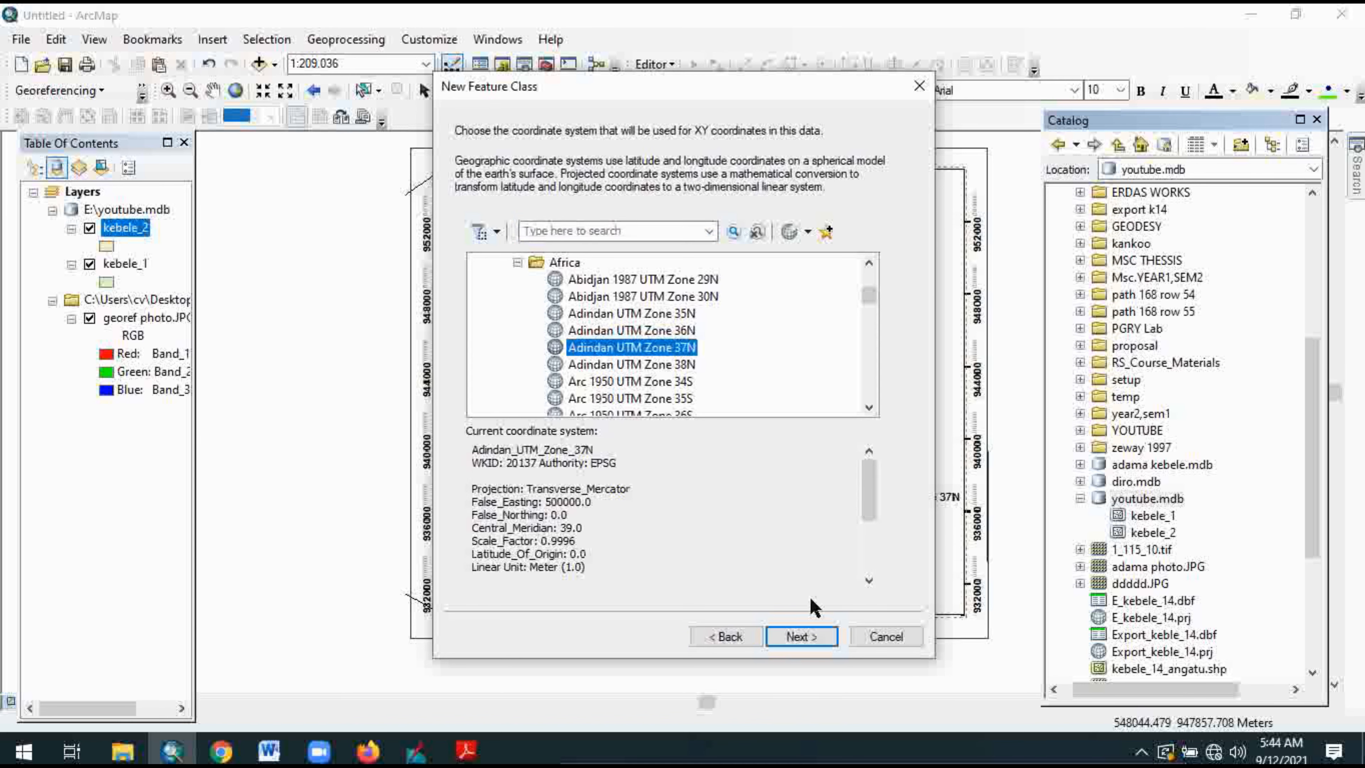
left_click(793, 636)
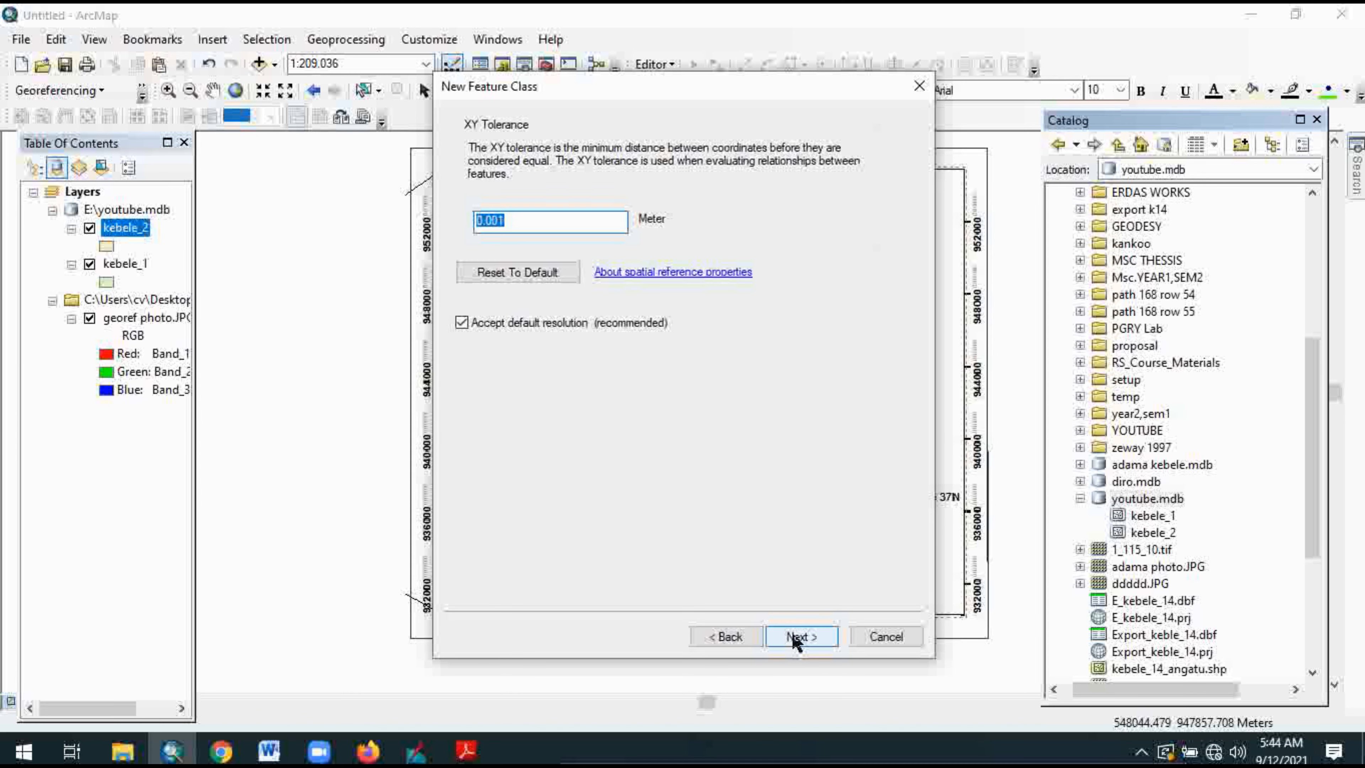
left_click(795, 638)
left_click(800, 637)
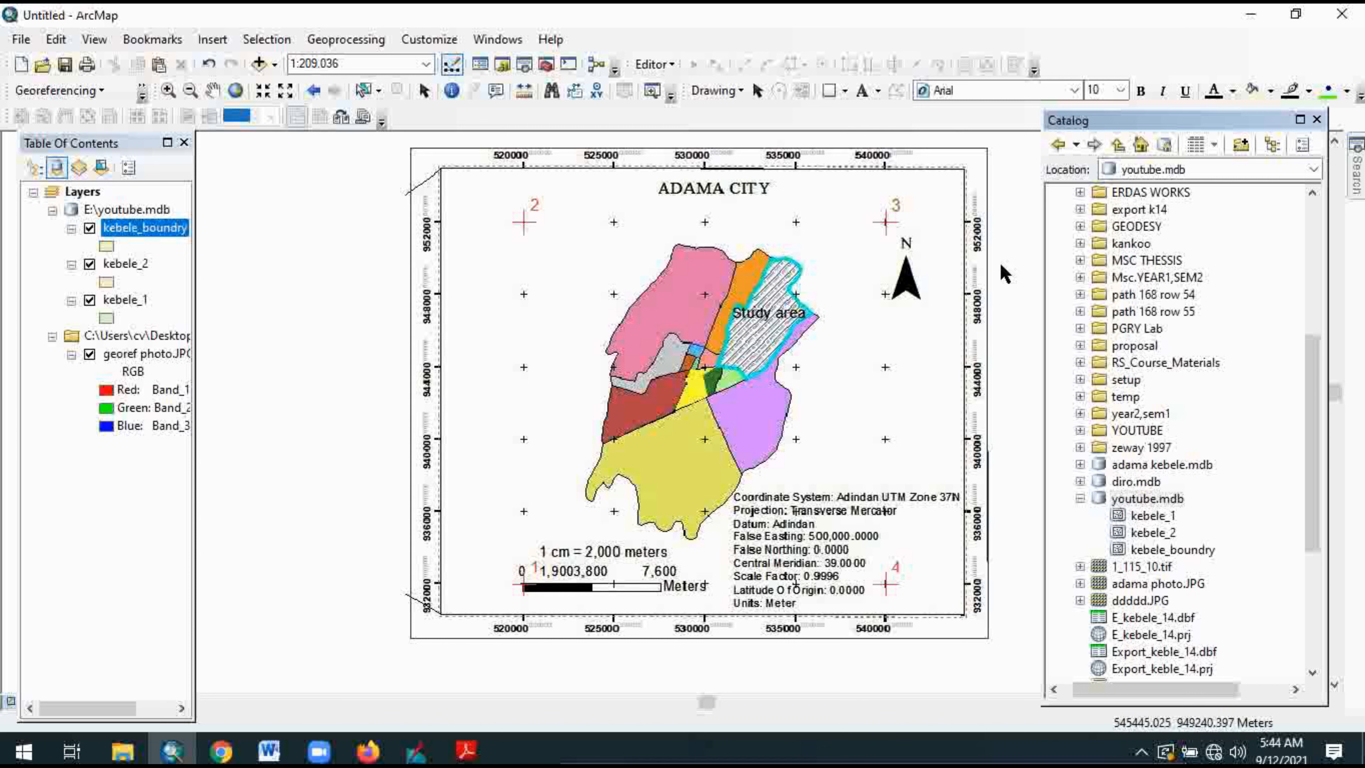
Start an edit session and open the Create Features window
left_click(650, 65)
left_click(682, 86)
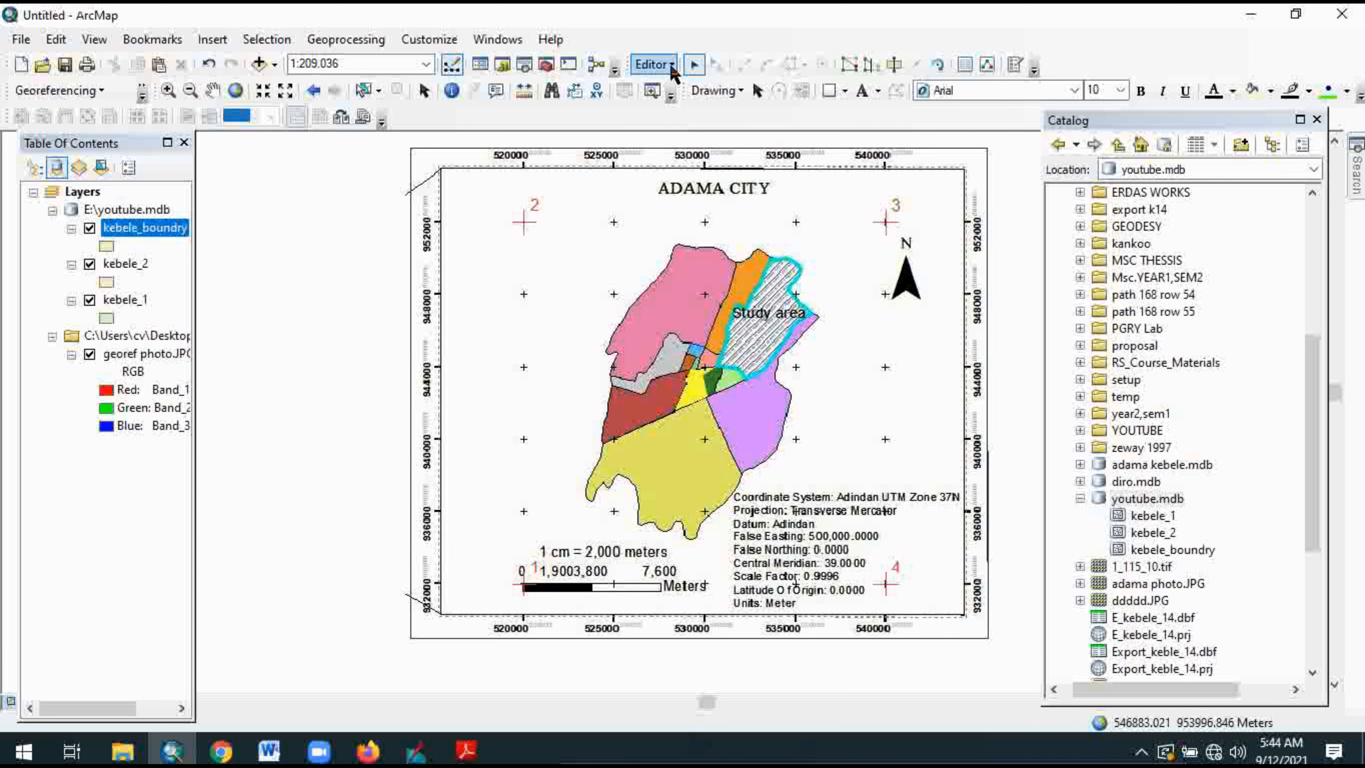
left_click(653, 65)
mouse_move(720, 412)
mouse_move(769, 410)
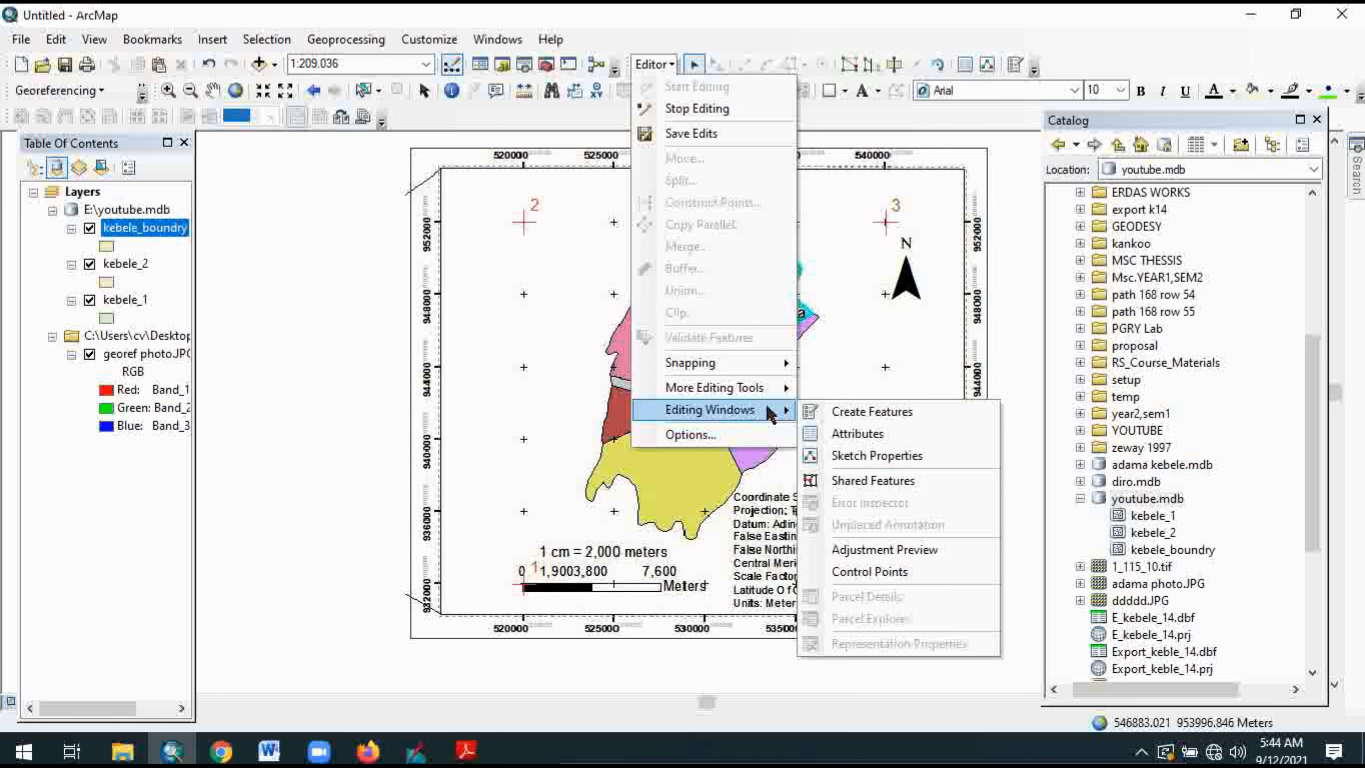
left_click(882, 413)
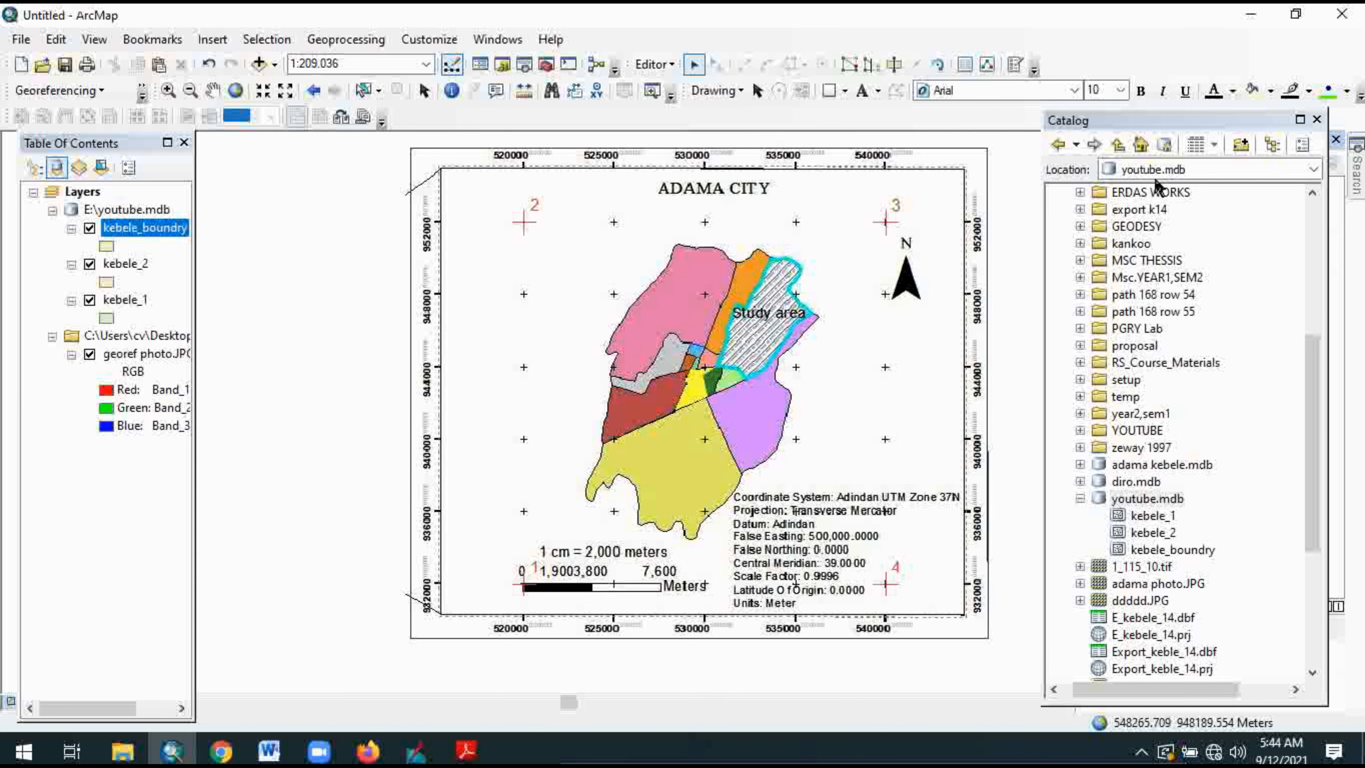
Move the Catalog window off the Create Features window and group the two as tabs in one floating window
left_click_drag(1154, 120, 1228, 199)
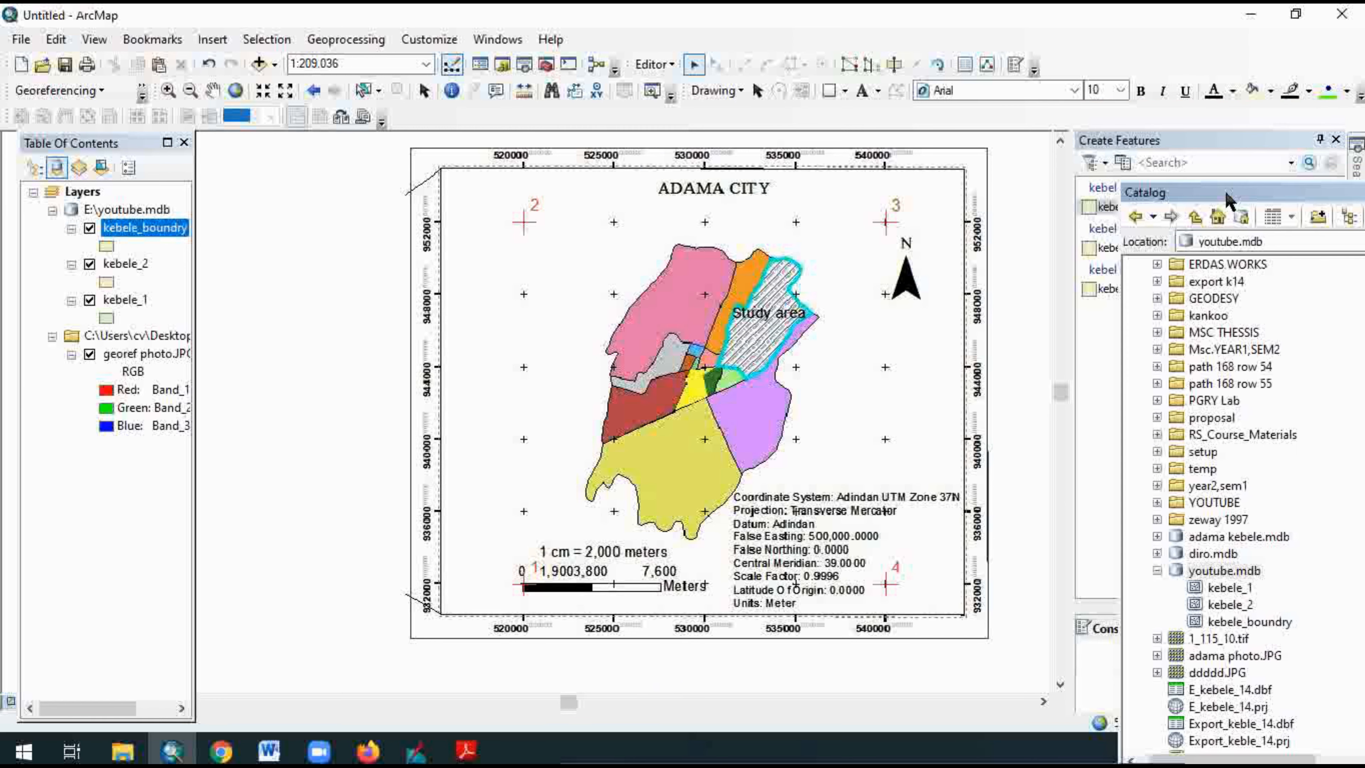
left_click(1194, 140)
mouse_move(1194, 143)
left_mouse_down()
mouse_move(1198, 194)
mouse_move(1172, 148)
left_mouse_up()
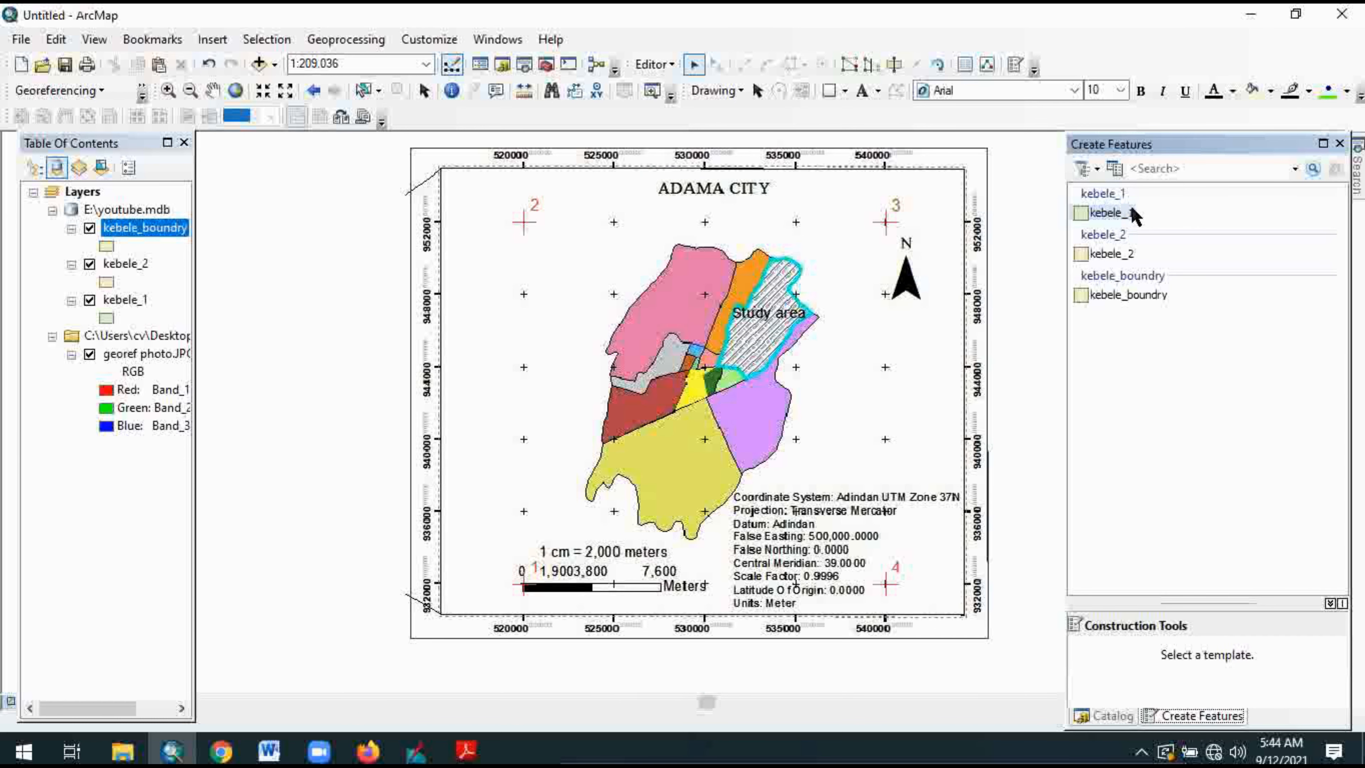
Trace Adama City's outer boundary as a kebele_boundry polygon, counterclockwise from the pink area's northern edge along the western and southern edges
left_click(1124, 296)
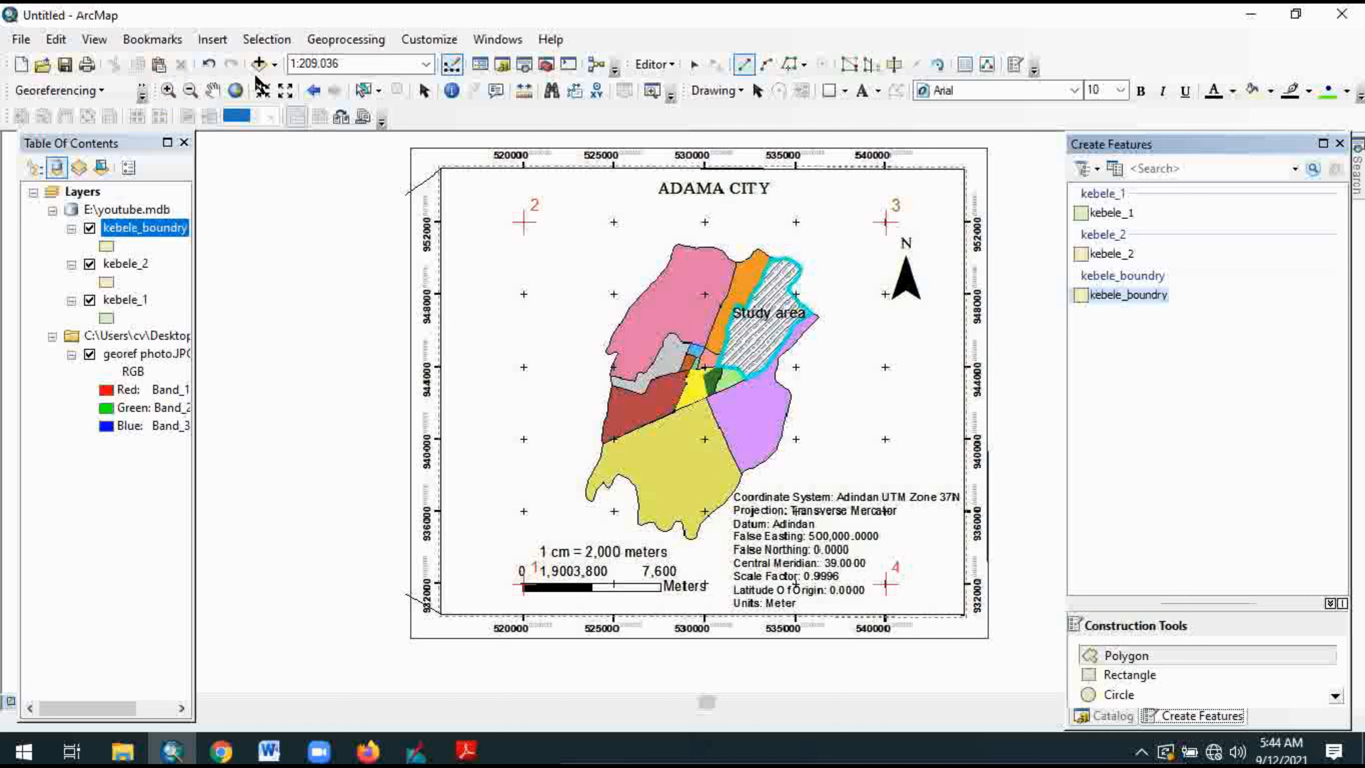
left_click(263, 91)
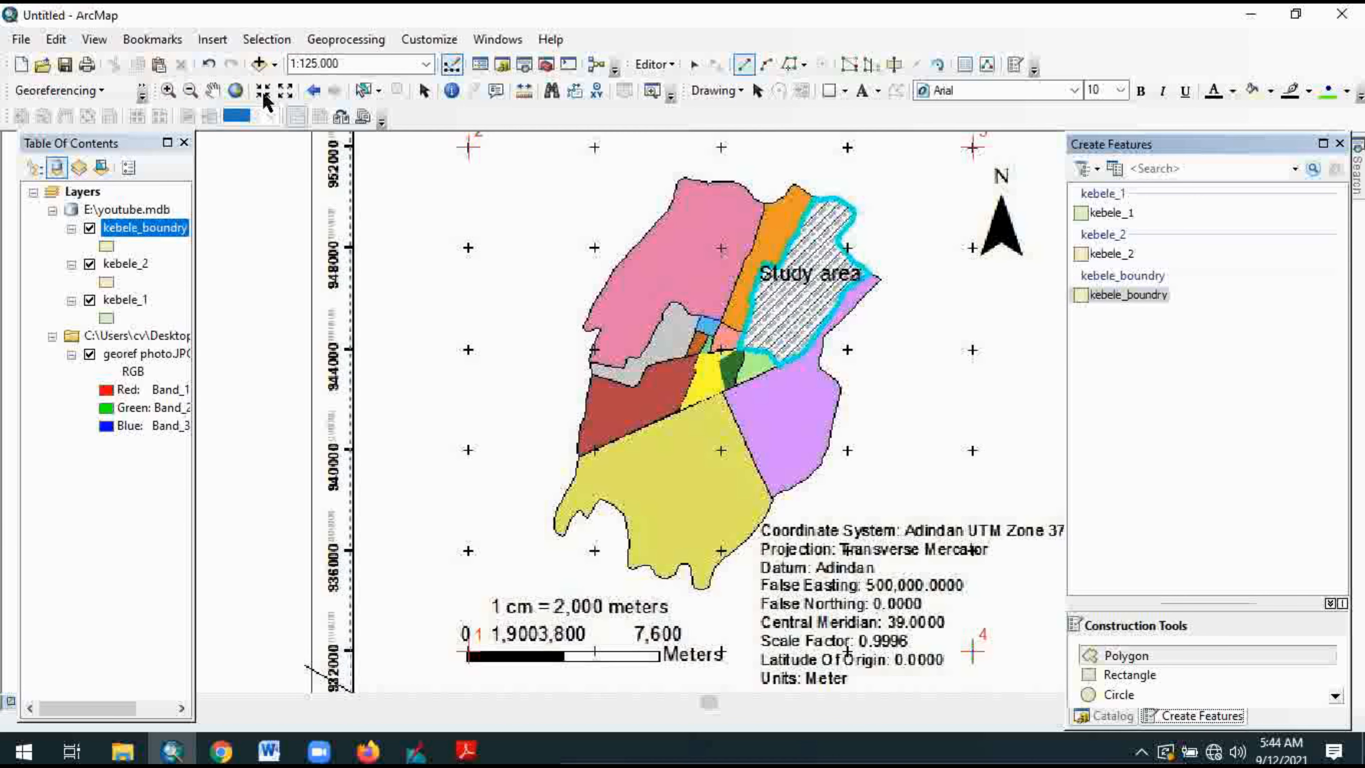
left_click(263, 91)
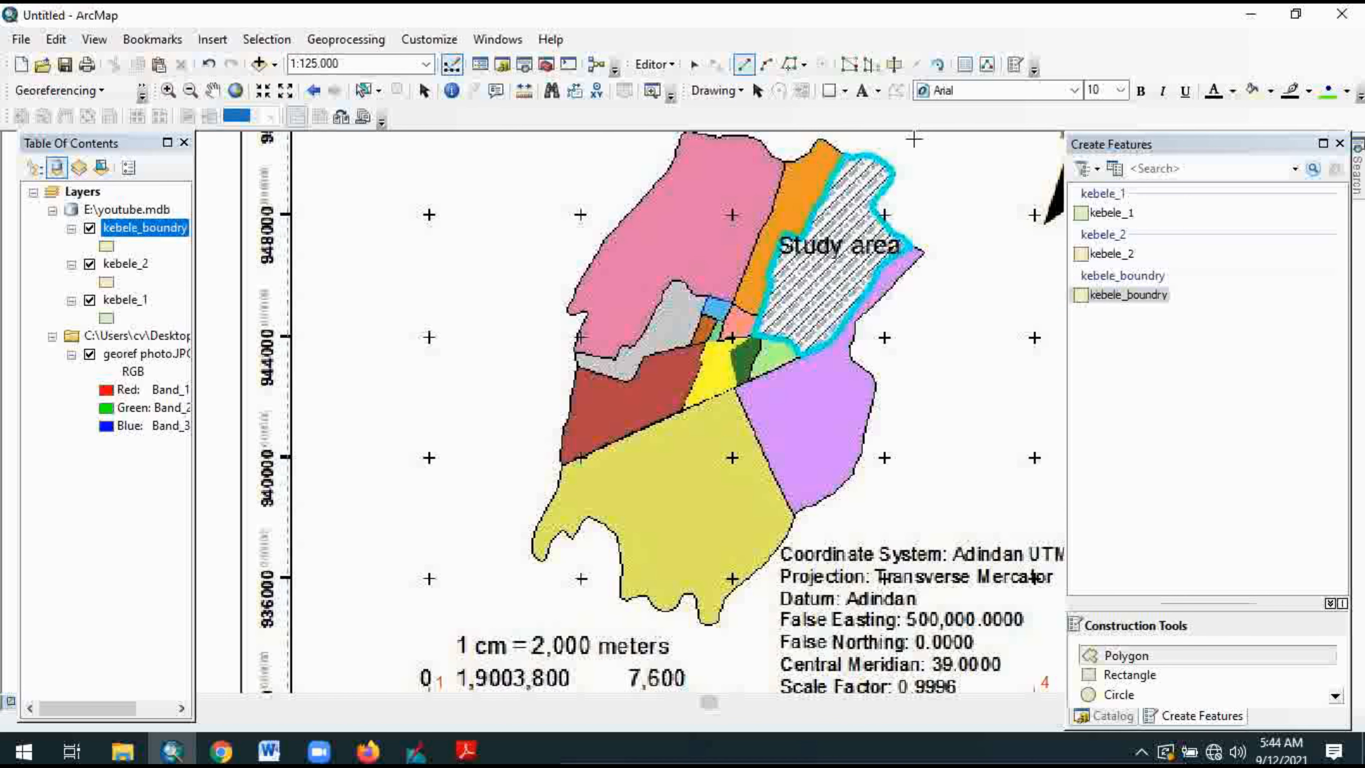
left_click(213, 90)
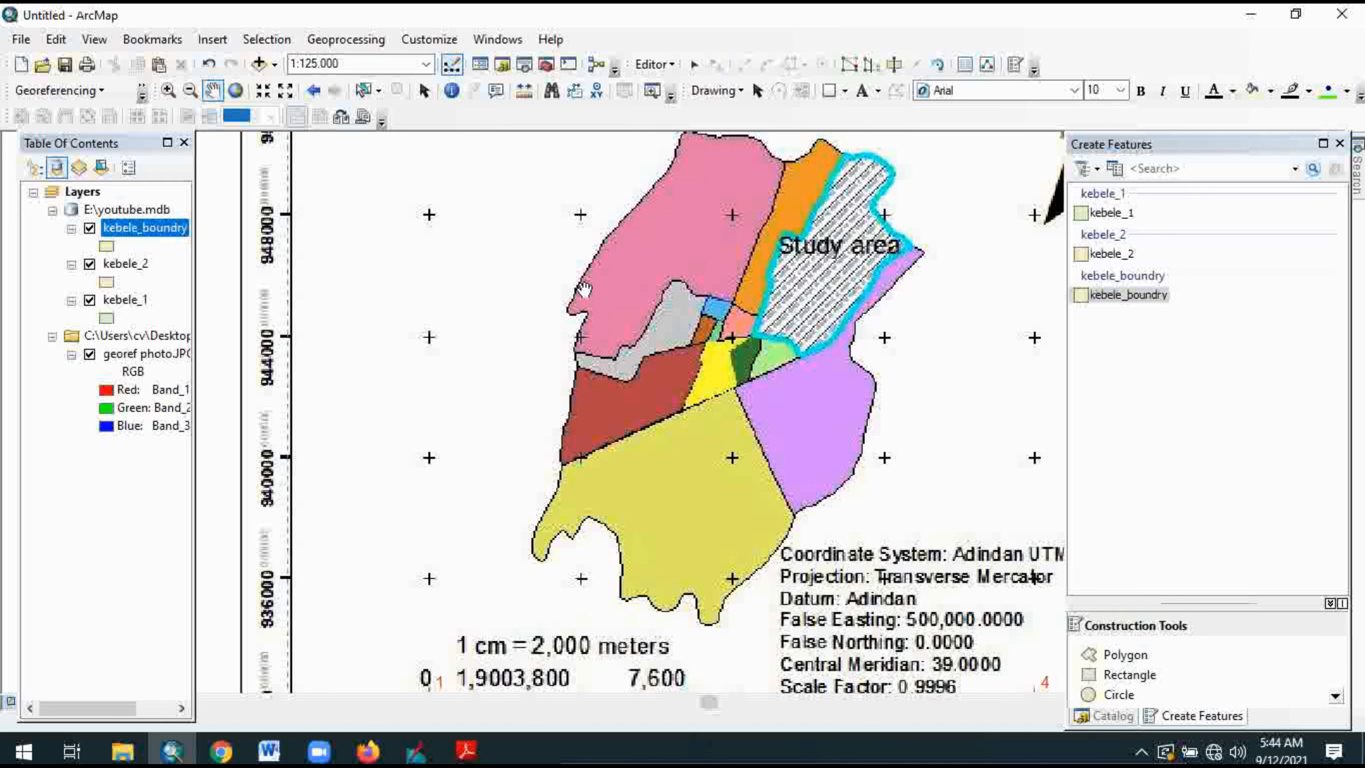
left_click_drag(690, 270, 687, 289)
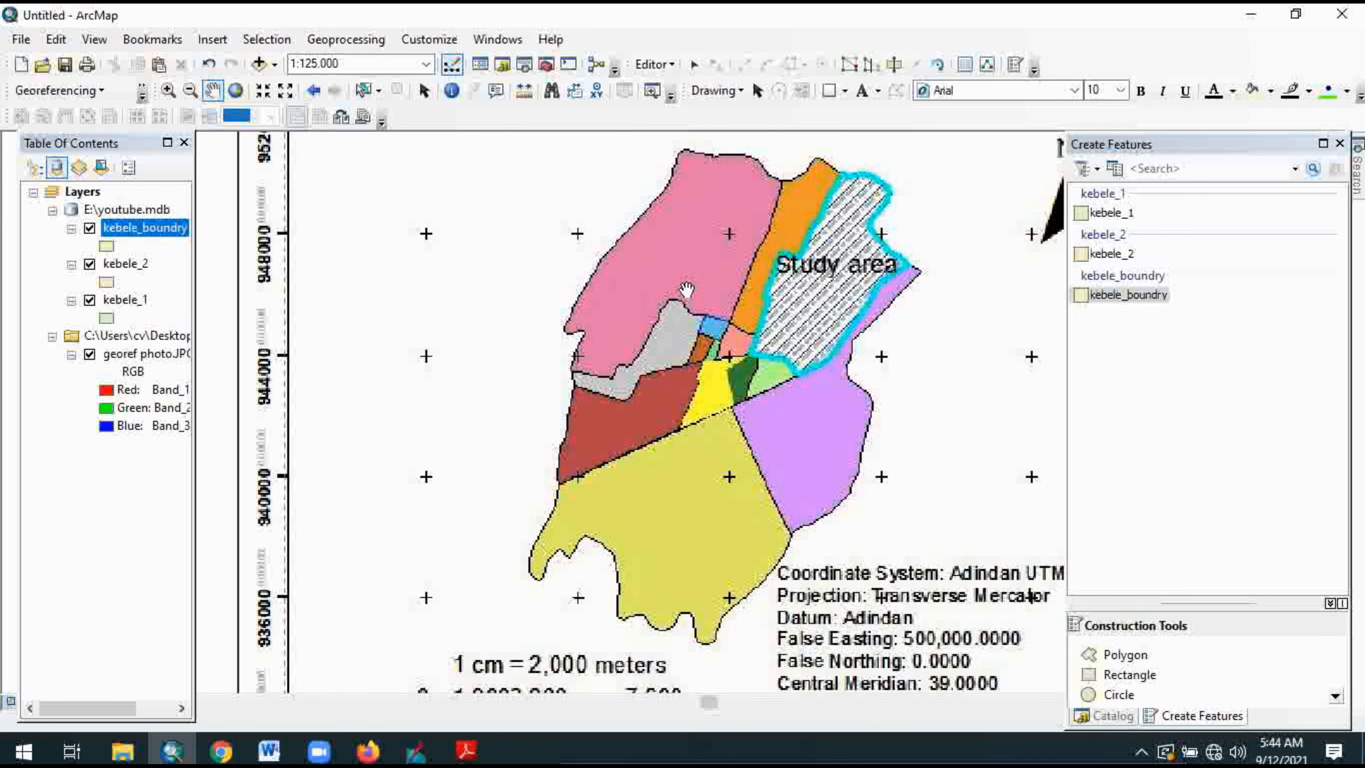
left_click(1116, 295)
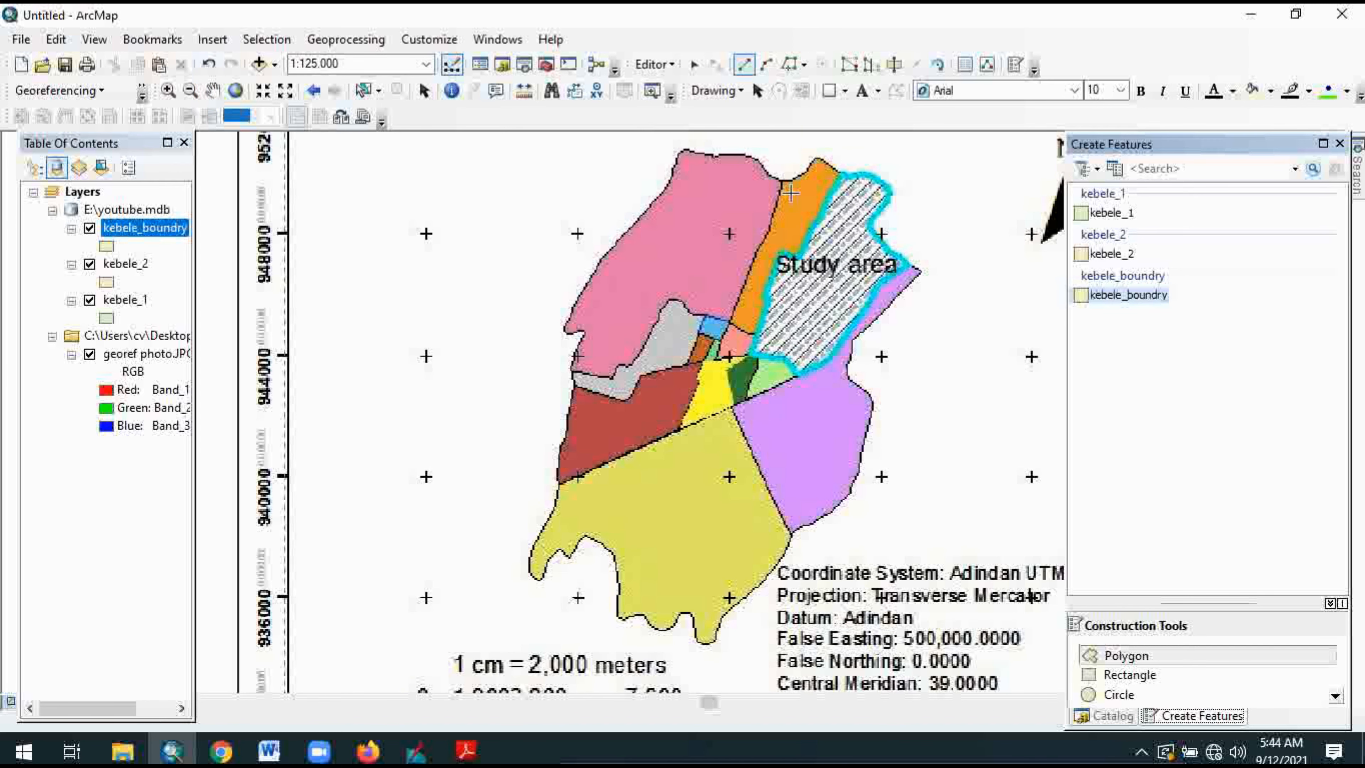
left_click(759, 160)
left_click(739, 155)
left_click(724, 155)
left_click(711, 154)
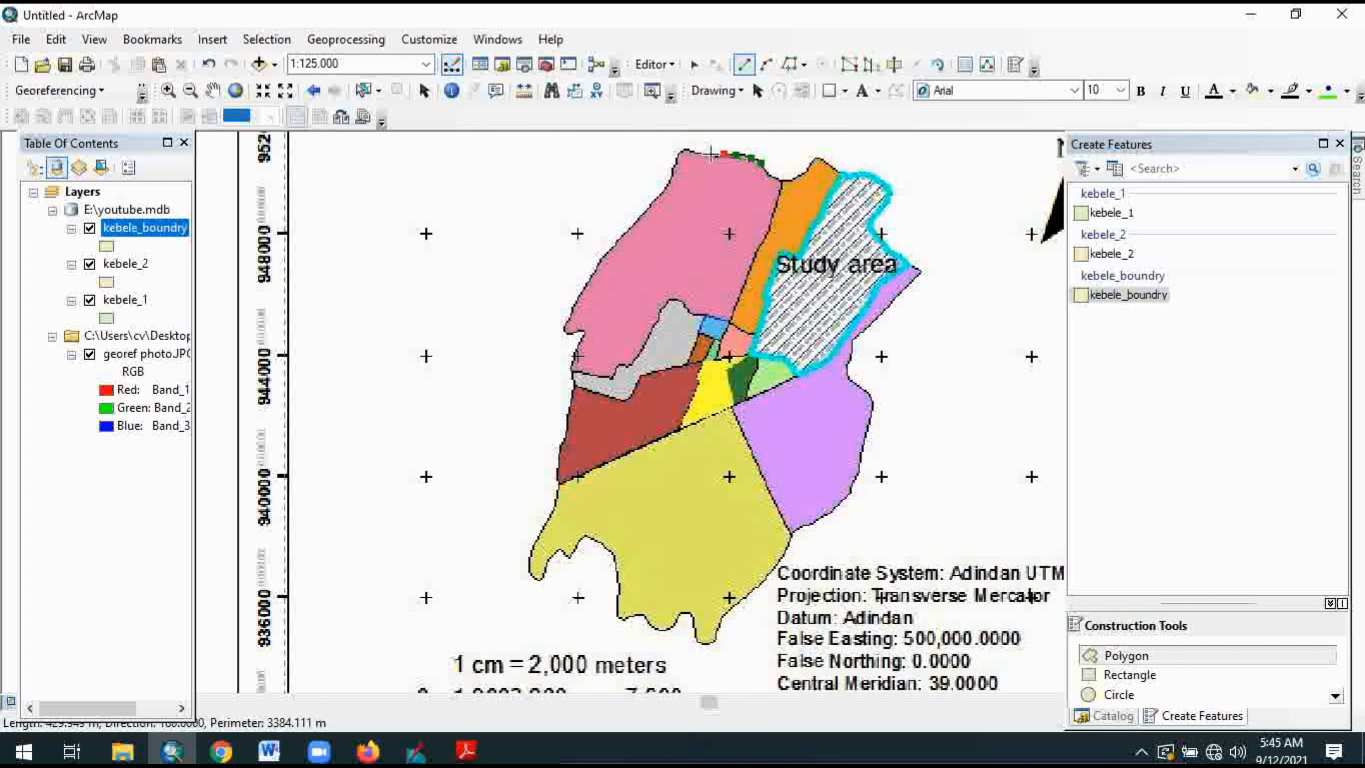
left_click(699, 154)
left_click(685, 152)
left_click(679, 155)
left_click(673, 174)
left_click(664, 188)
left_click(655, 199)
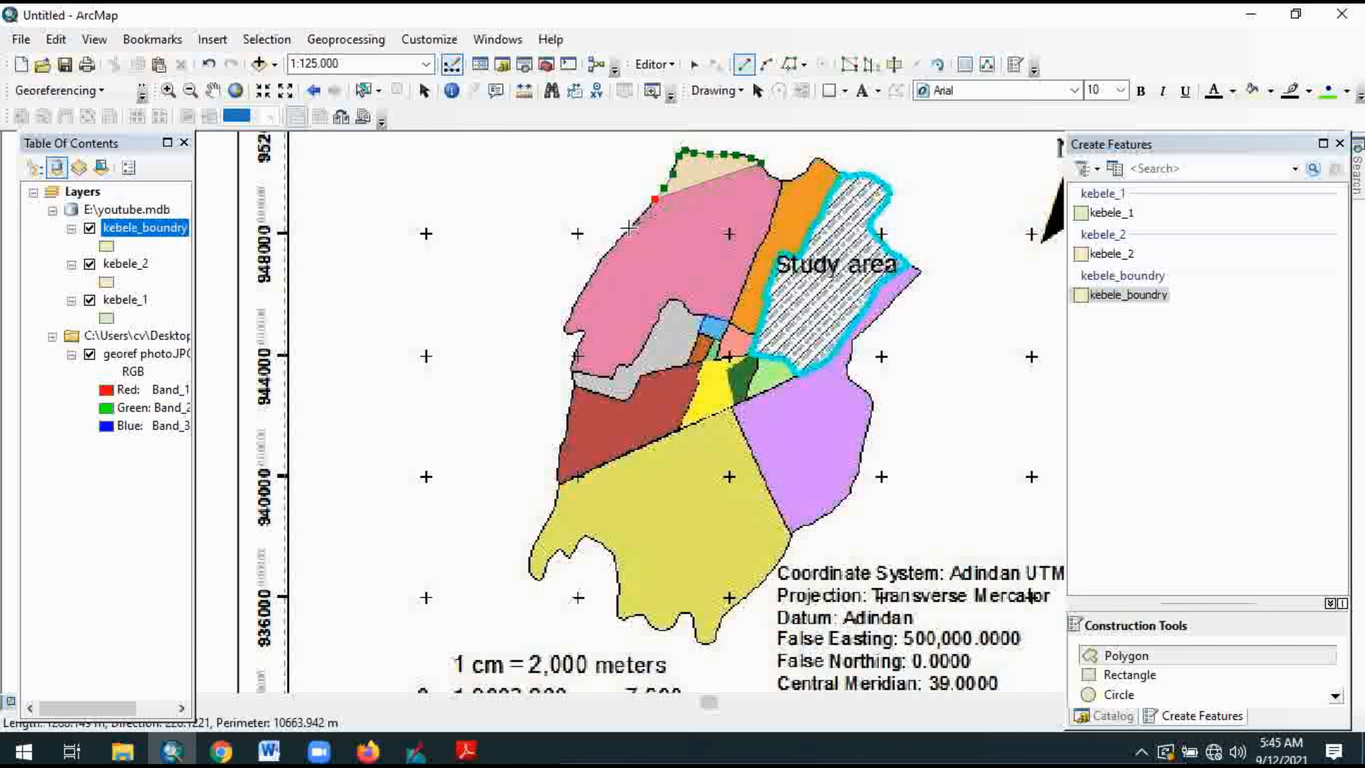
left_click(626, 230)
left_click(602, 259)
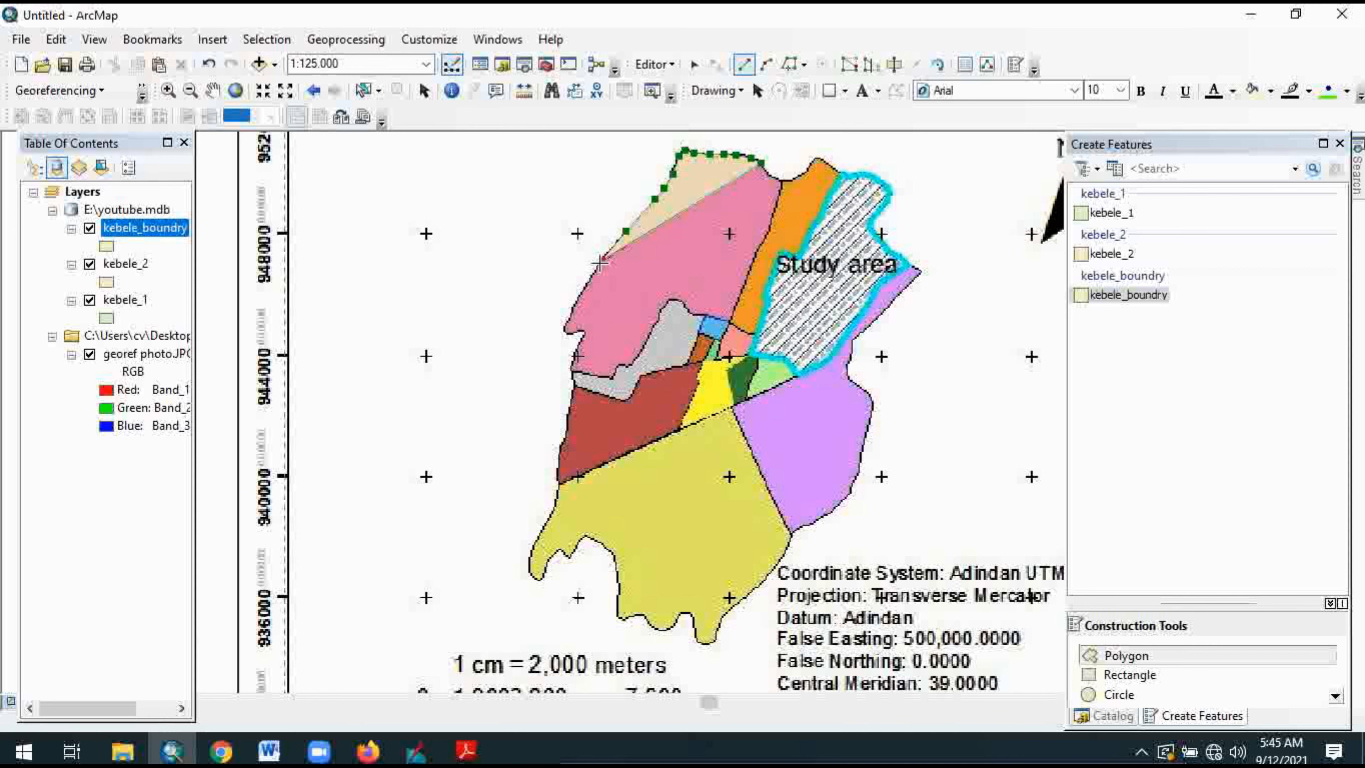
left_click(586, 286)
left_click(572, 311)
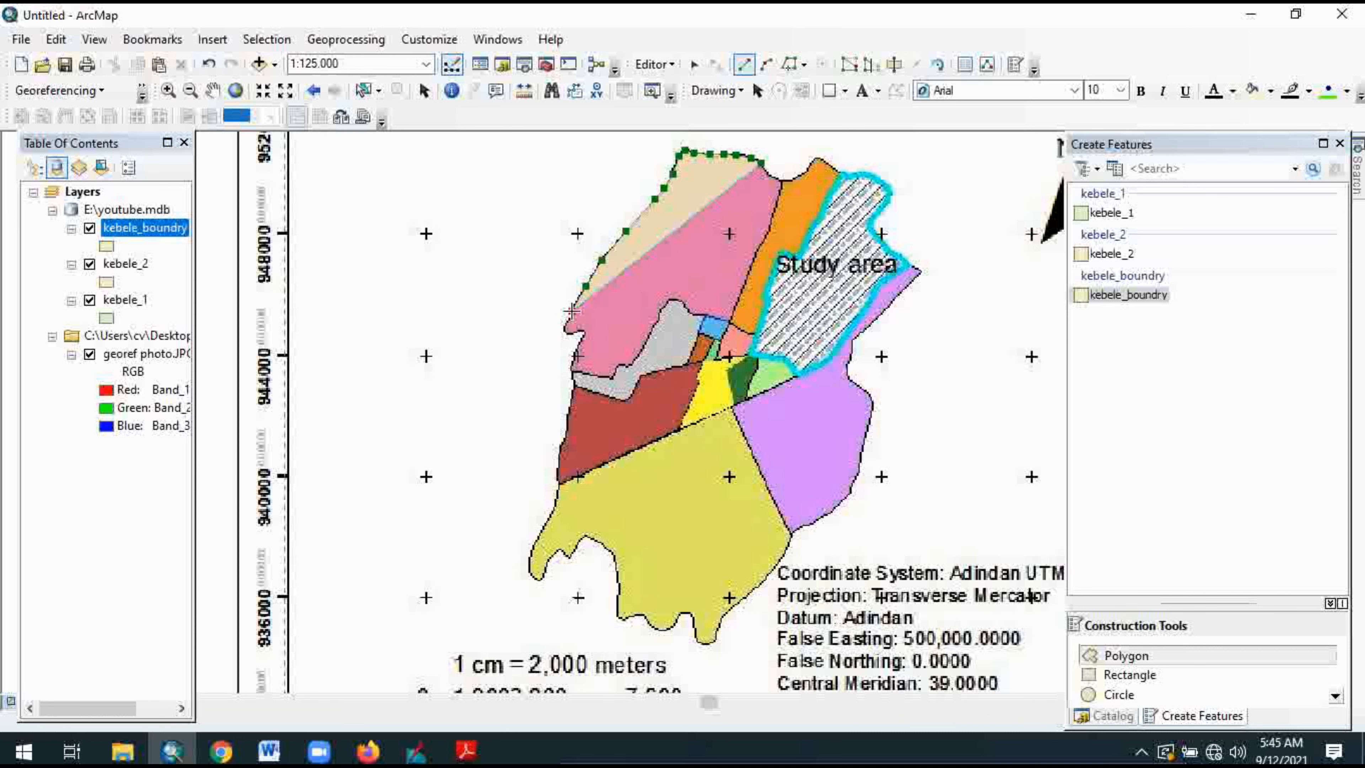
left_click(565, 323)
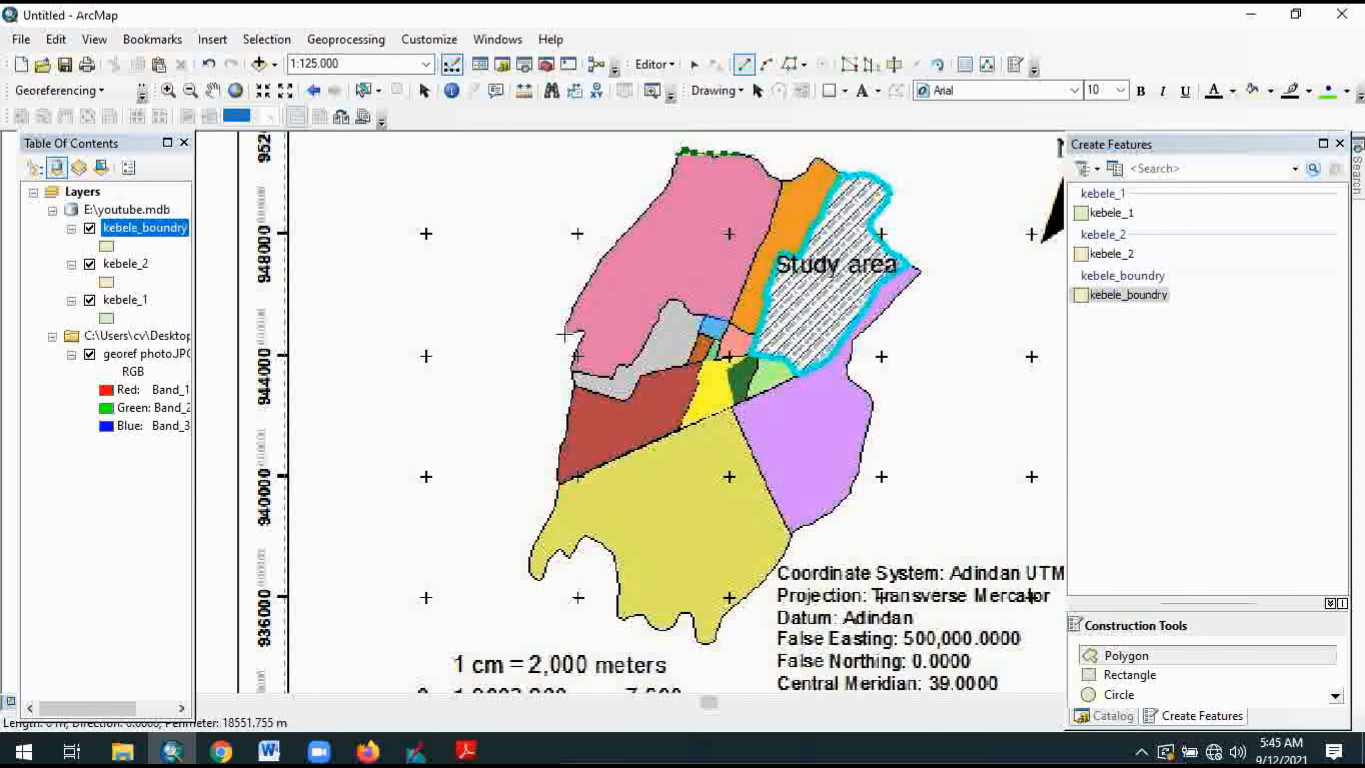
left_click(569, 335)
left_click(582, 332)
left_click(584, 339)
left_click(576, 352)
left_click(572, 367)
left_click(574, 382)
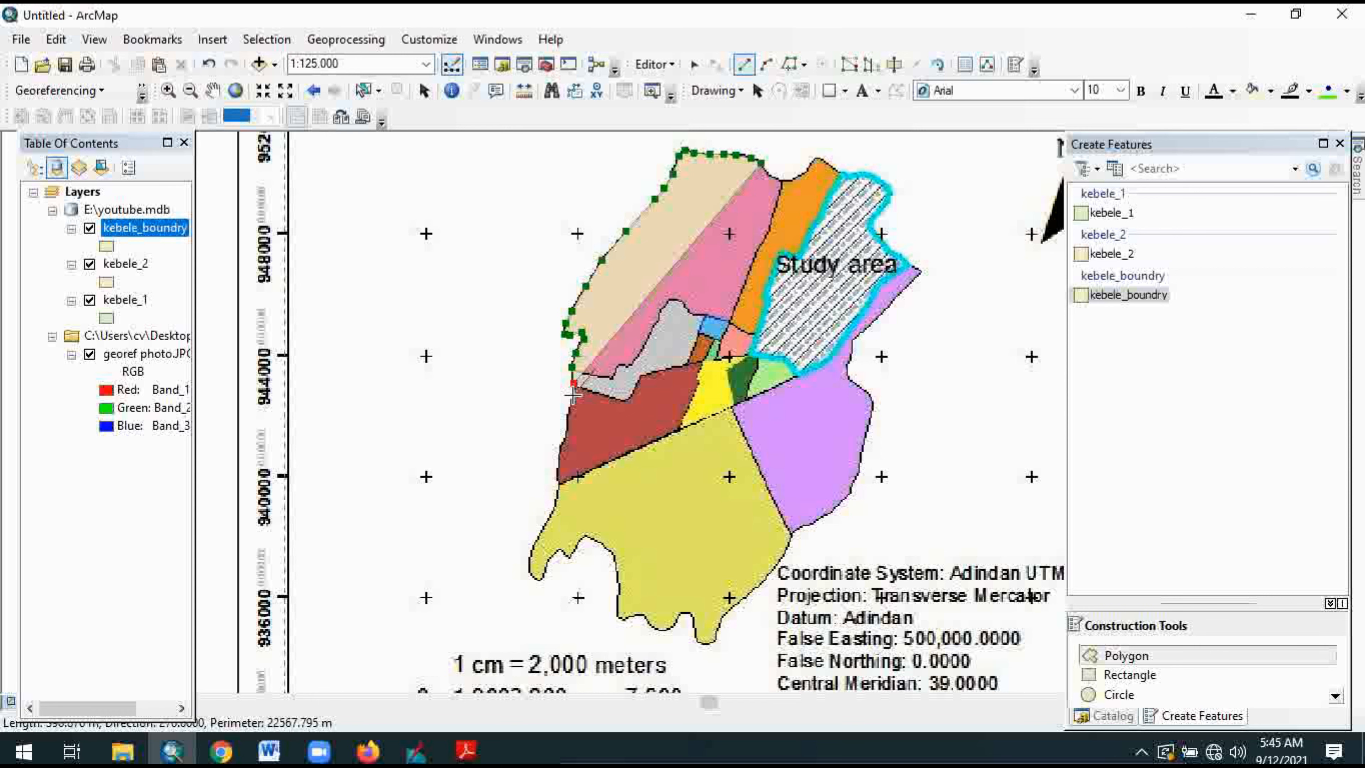
left_click(571, 400)
left_click(565, 428)
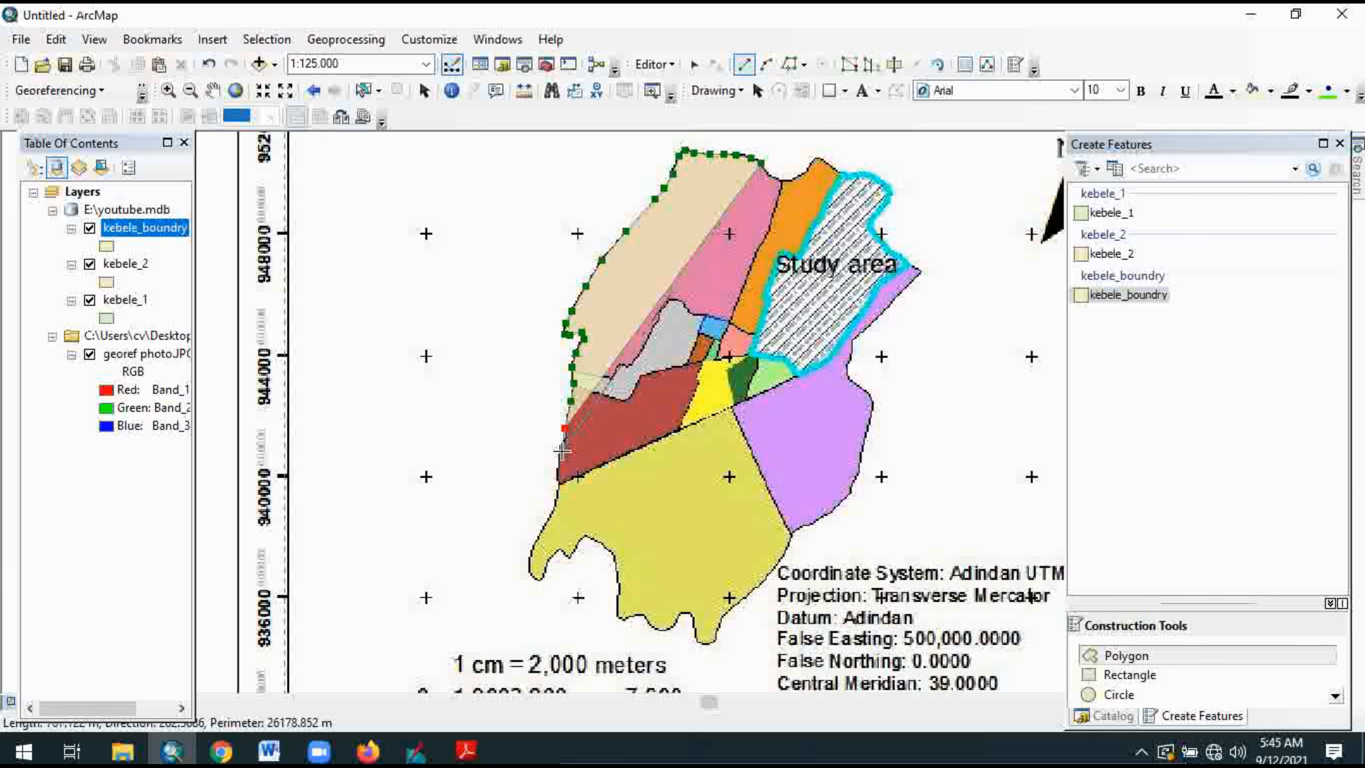
left_click(559, 453)
left_click(556, 472)
left_click(557, 489)
left_click(555, 503)
left_click(548, 519)
left_click(539, 537)
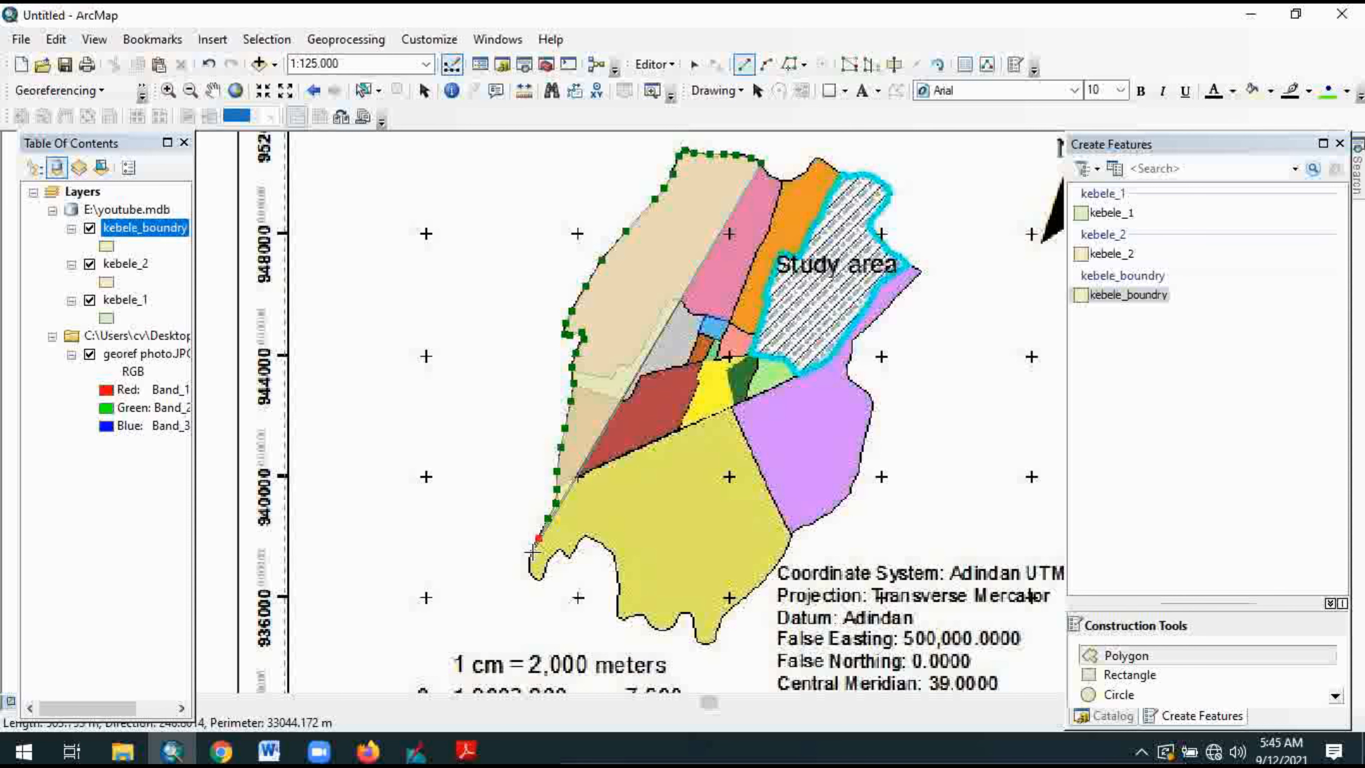
left_click(531, 554)
left_click(529, 564)
left_click(539, 574)
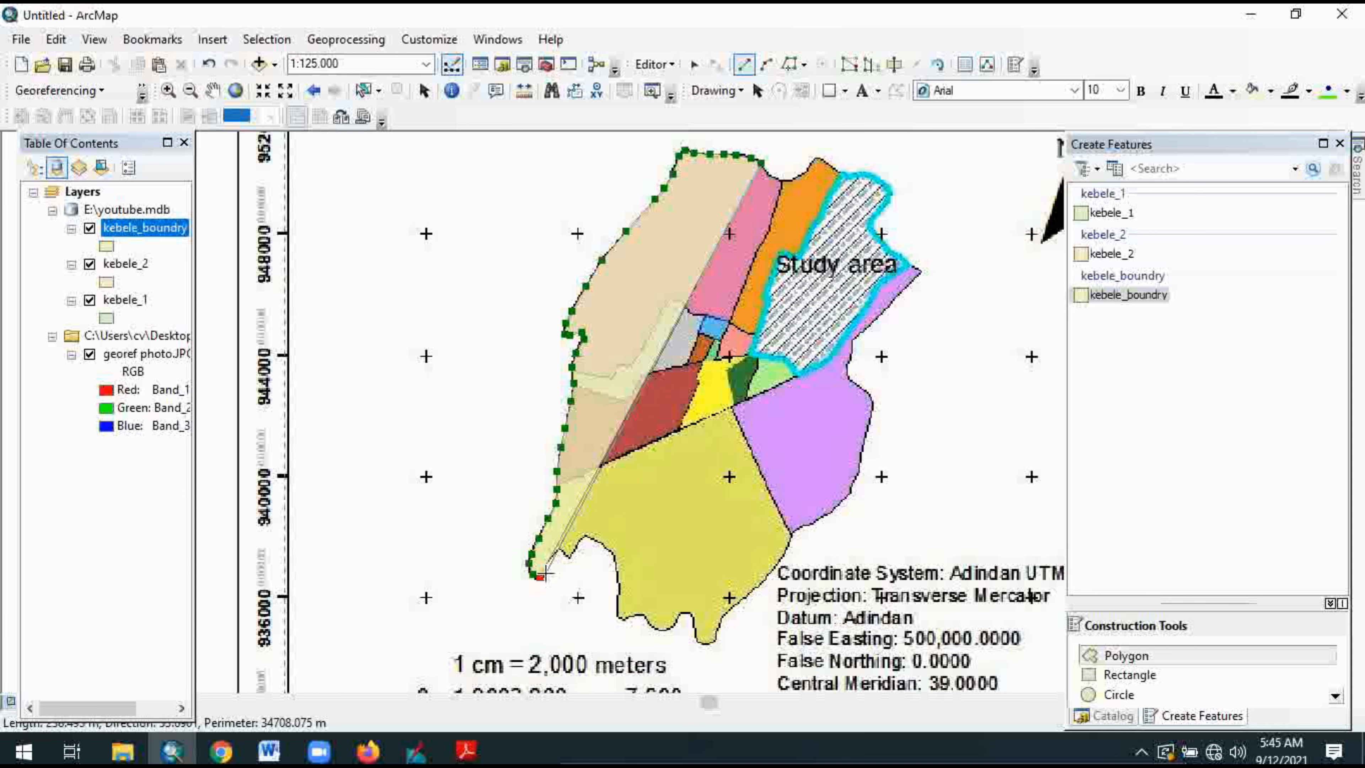
left_click(548, 560)
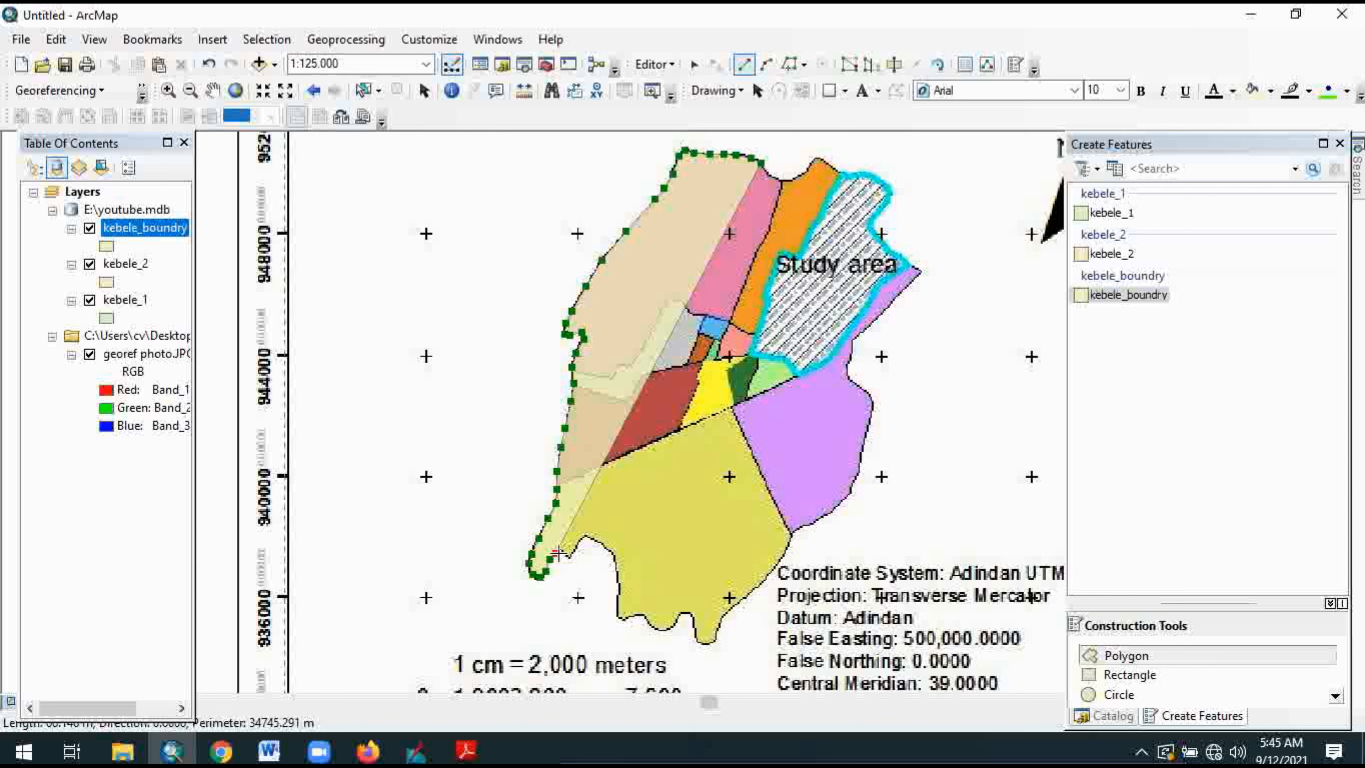
left_click(558, 554)
left_click(568, 558)
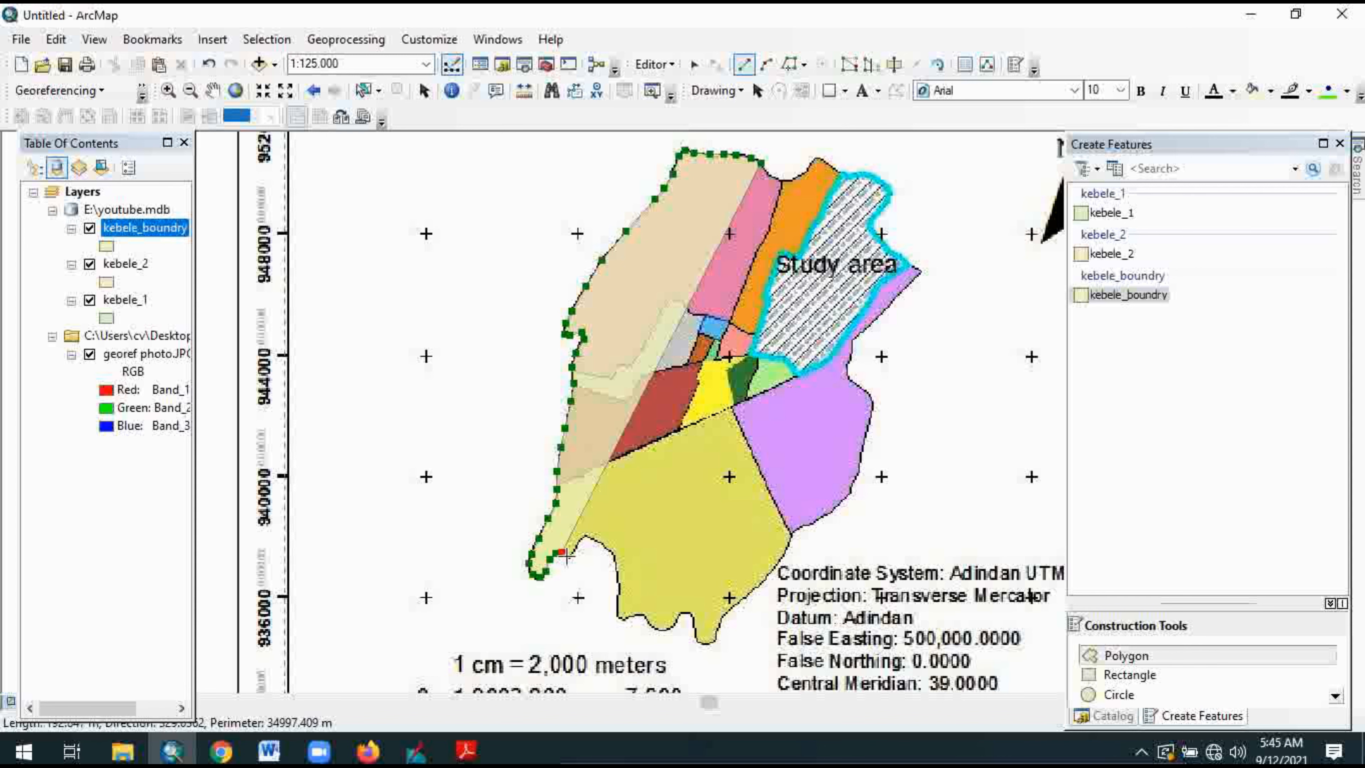
left_click(573, 550)
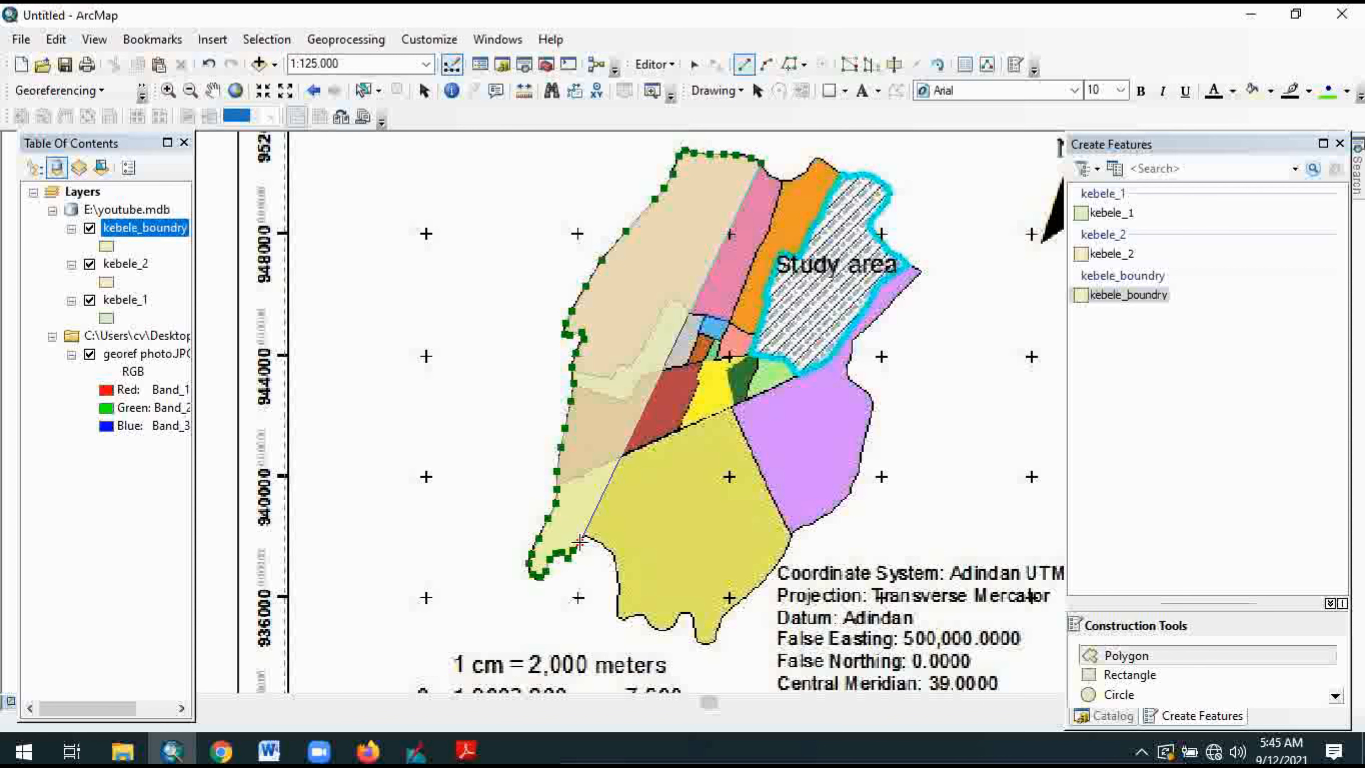
left_click(580, 541)
left_click(586, 538)
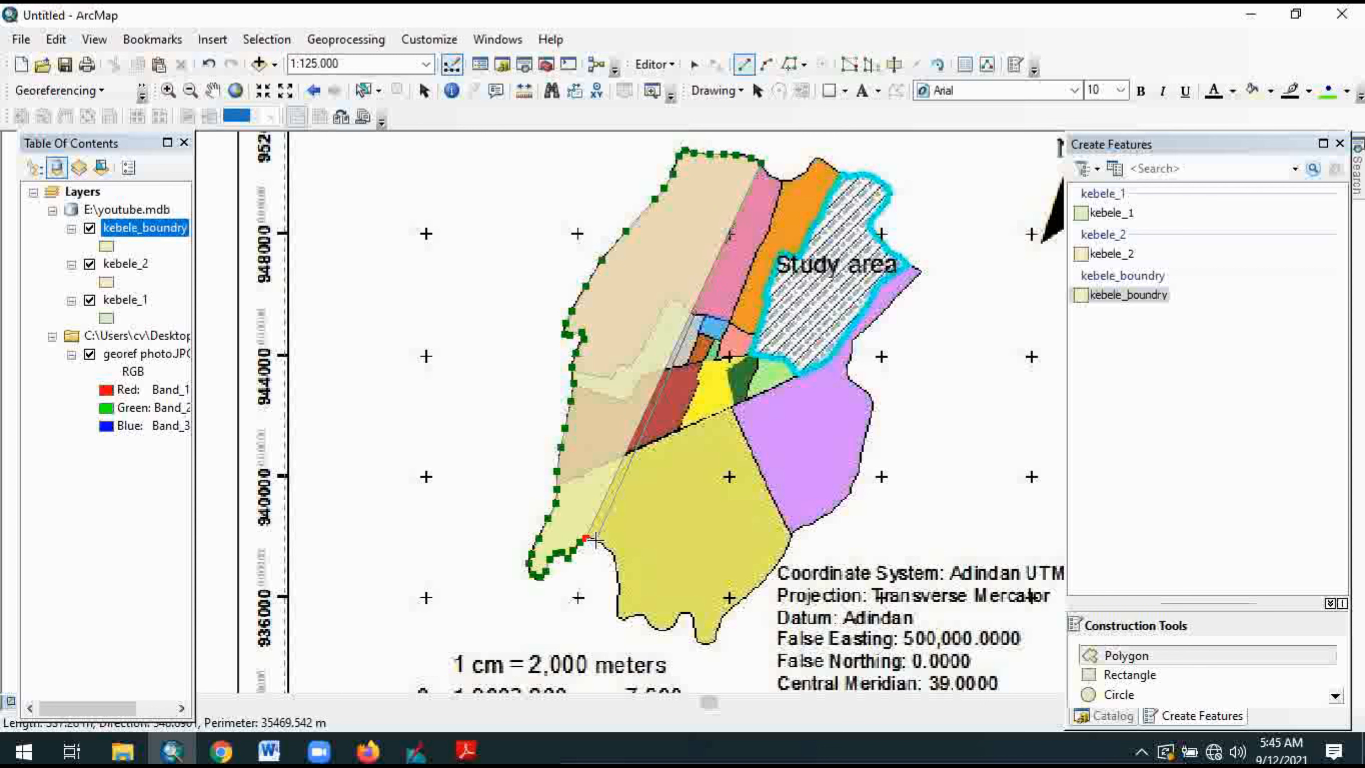
left_click(598, 539)
left_click(609, 550)
left_click(614, 563)
left_click(617, 579)
left_click(617, 597)
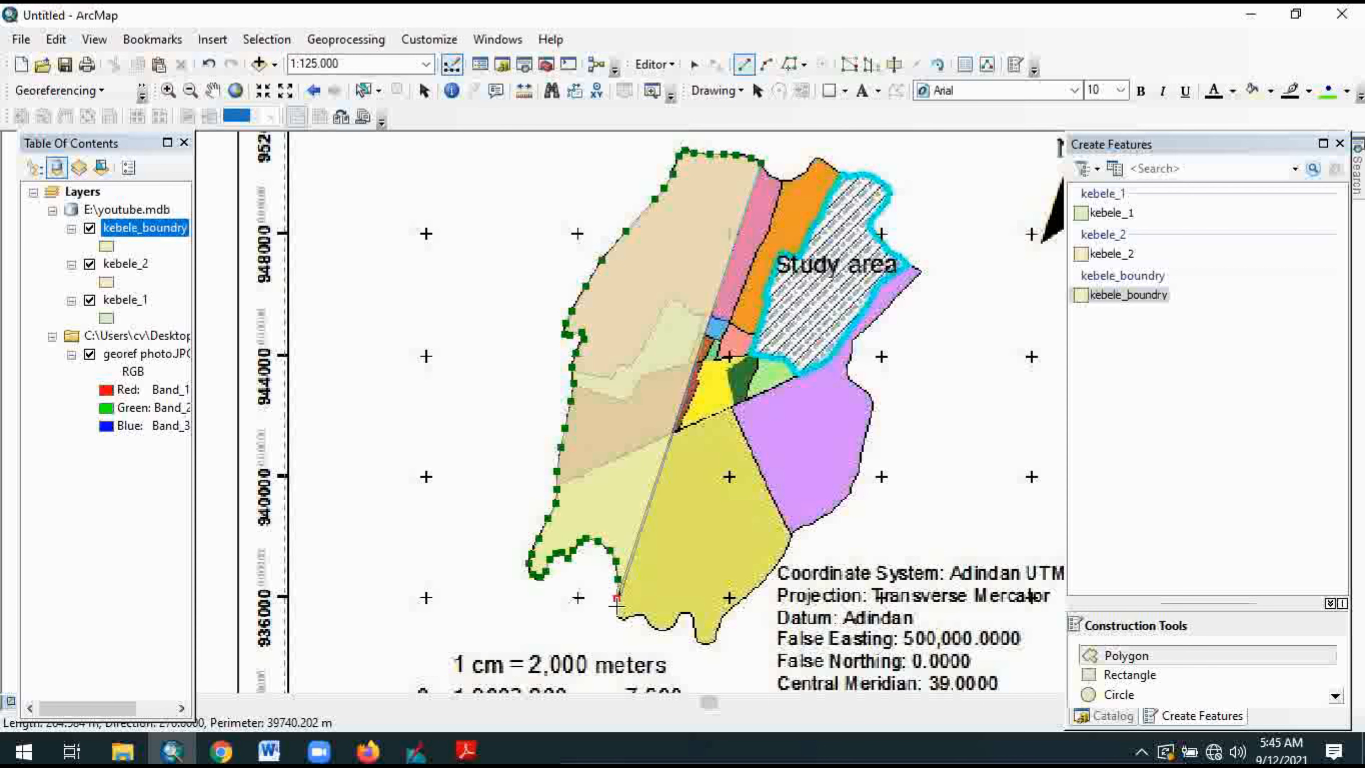
left_click(617, 616)
left_click(627, 618)
left_click(639, 615)
left_click(652, 625)
left_click(660, 630)
left_click(669, 628)
left_click(676, 620)
left_click(681, 613)
left_click(686, 613)
left_click(690, 613)
left_click(692, 621)
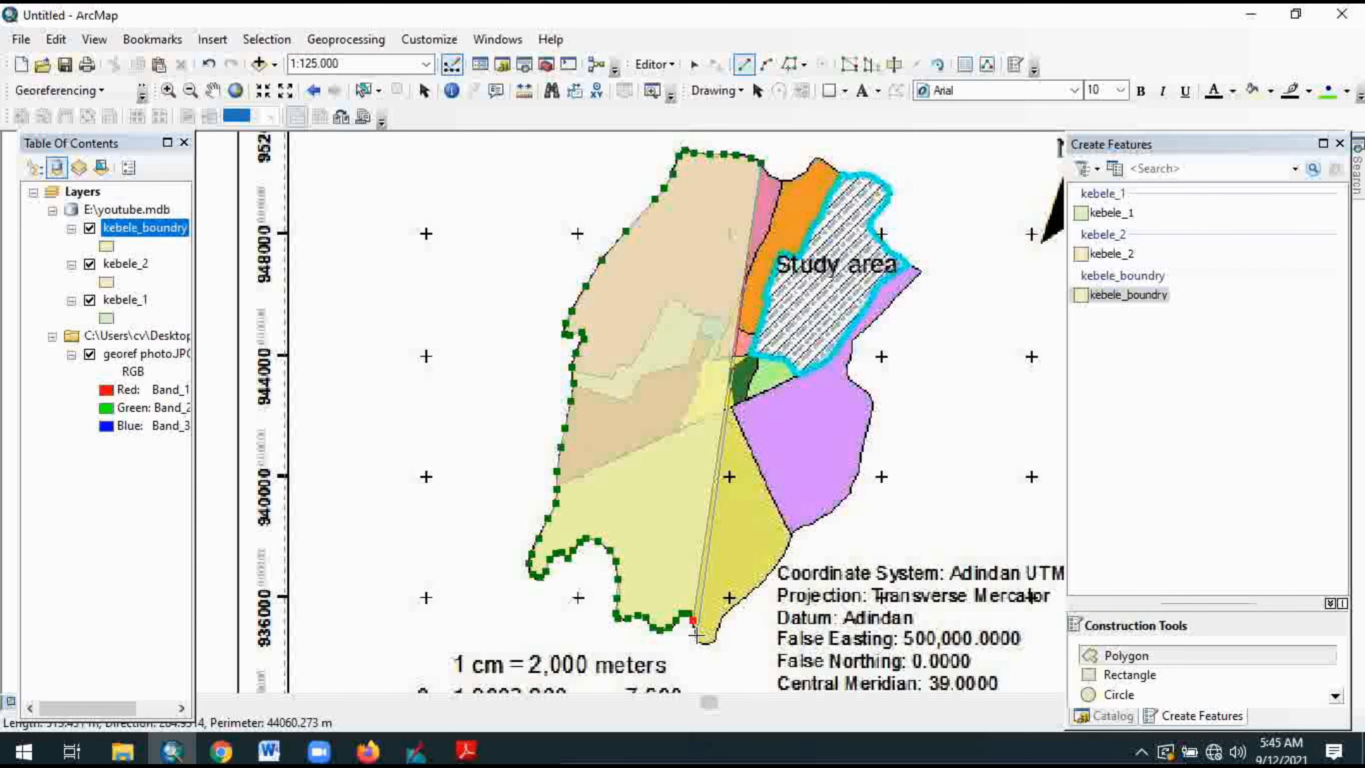
left_click(698, 636)
left_click(700, 644)
left_click(713, 643)
left_click(718, 633)
left_click(721, 622)
left_click(728, 612)
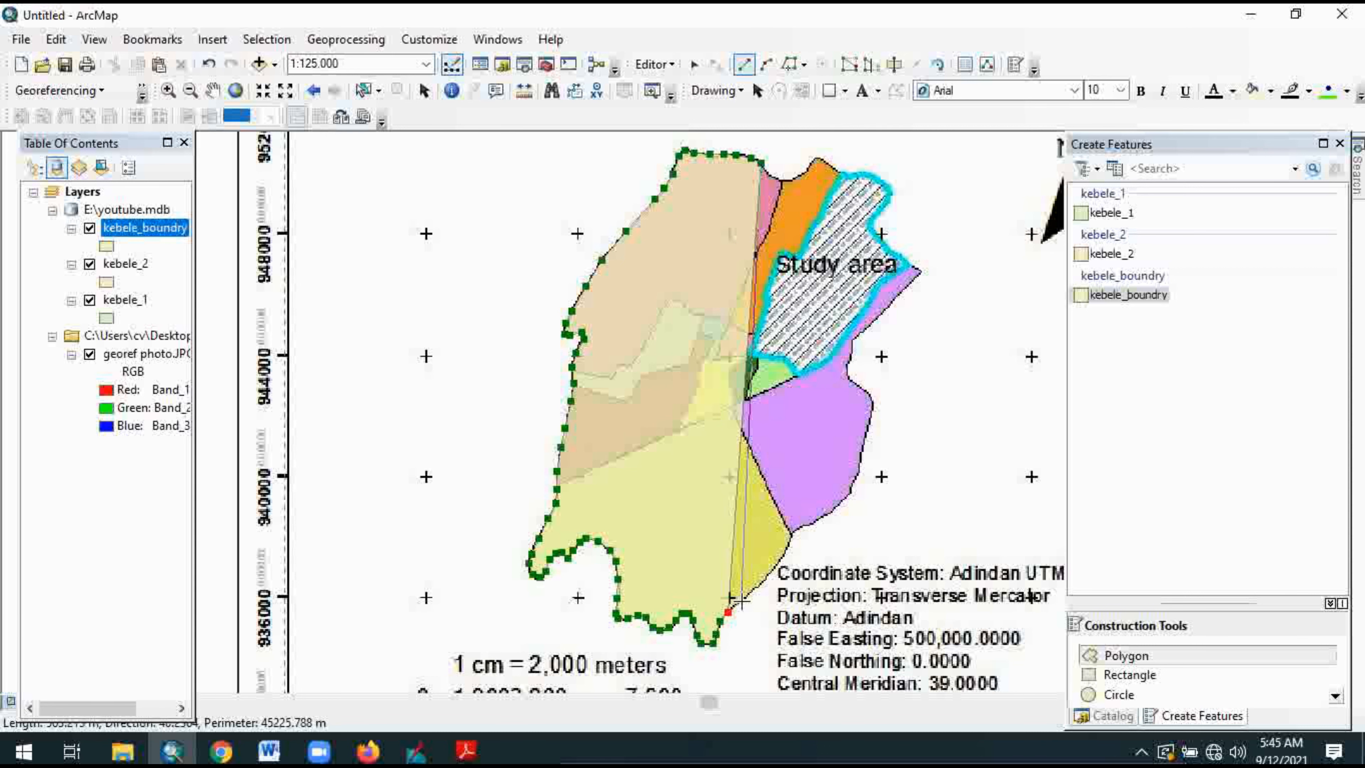
left_click(744, 597)
left_click(757, 585)
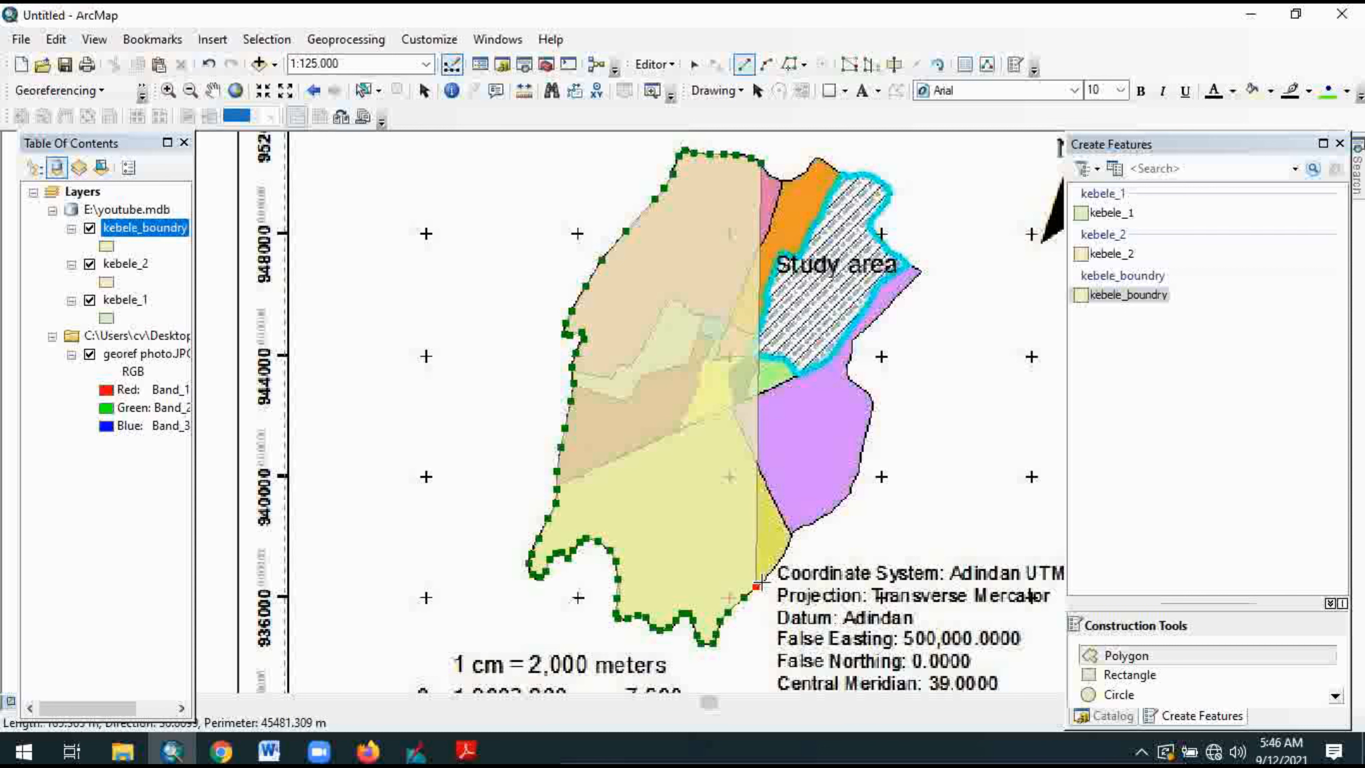
Trace the remaining eastern and northeastern edges of Adama City back to the pink area's northern edge and finish the kebele_boundry polygon
left_click(769, 573)
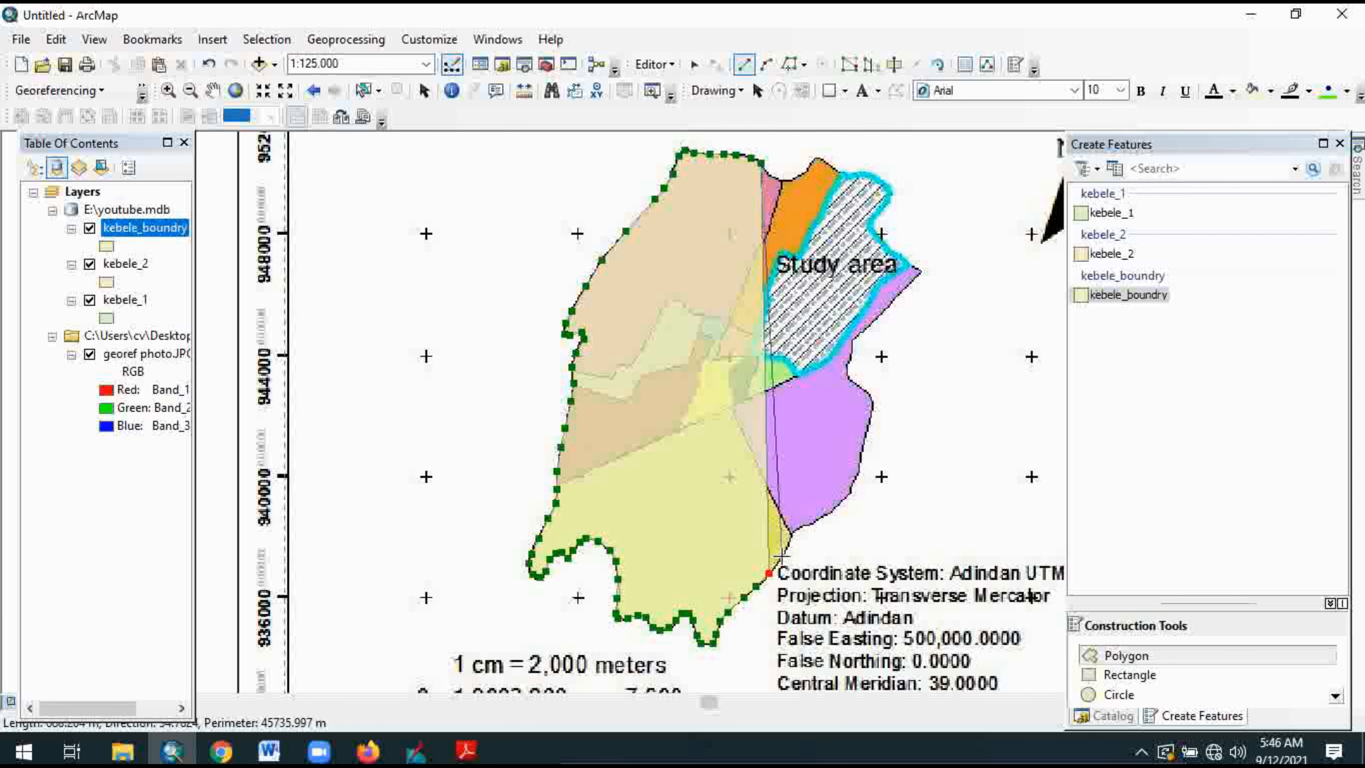
left_click(782, 555)
left_click(848, 373)
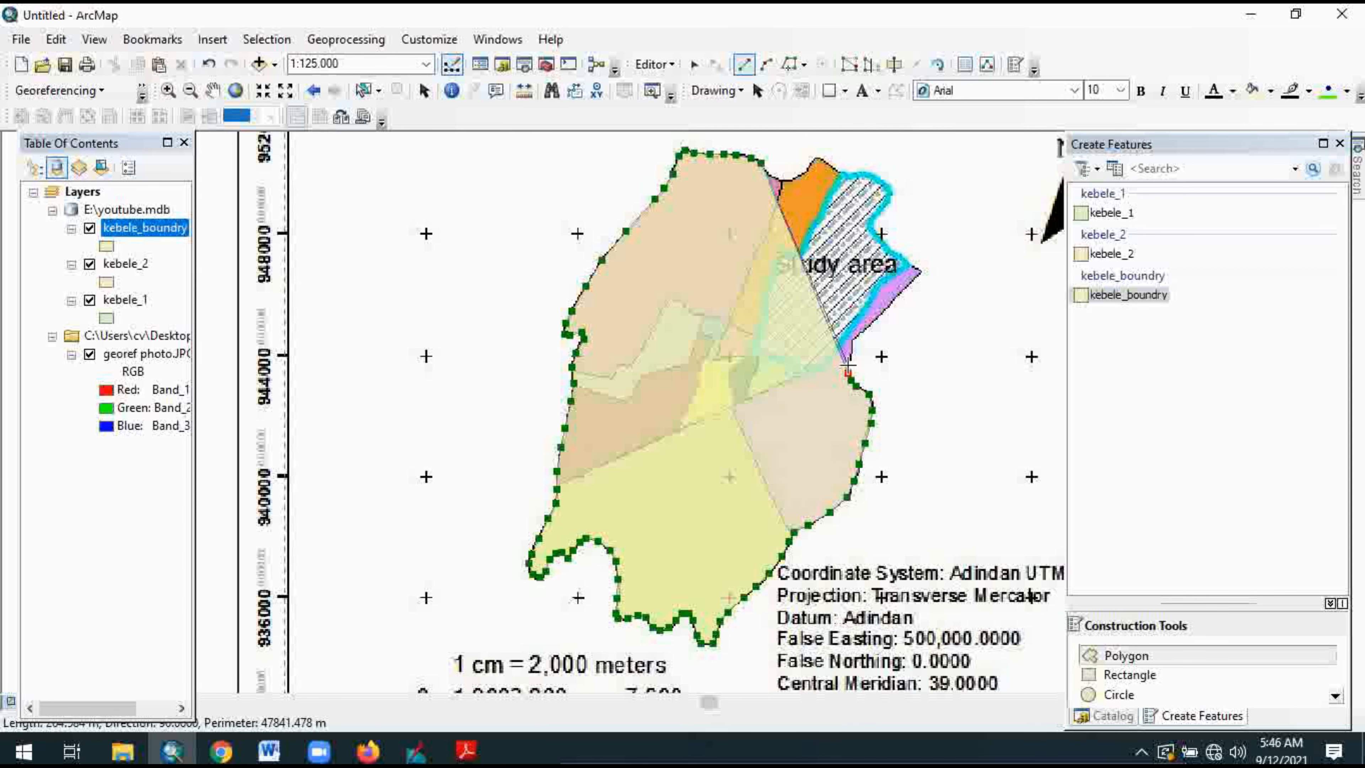
left_click(853, 347)
left_click(861, 335)
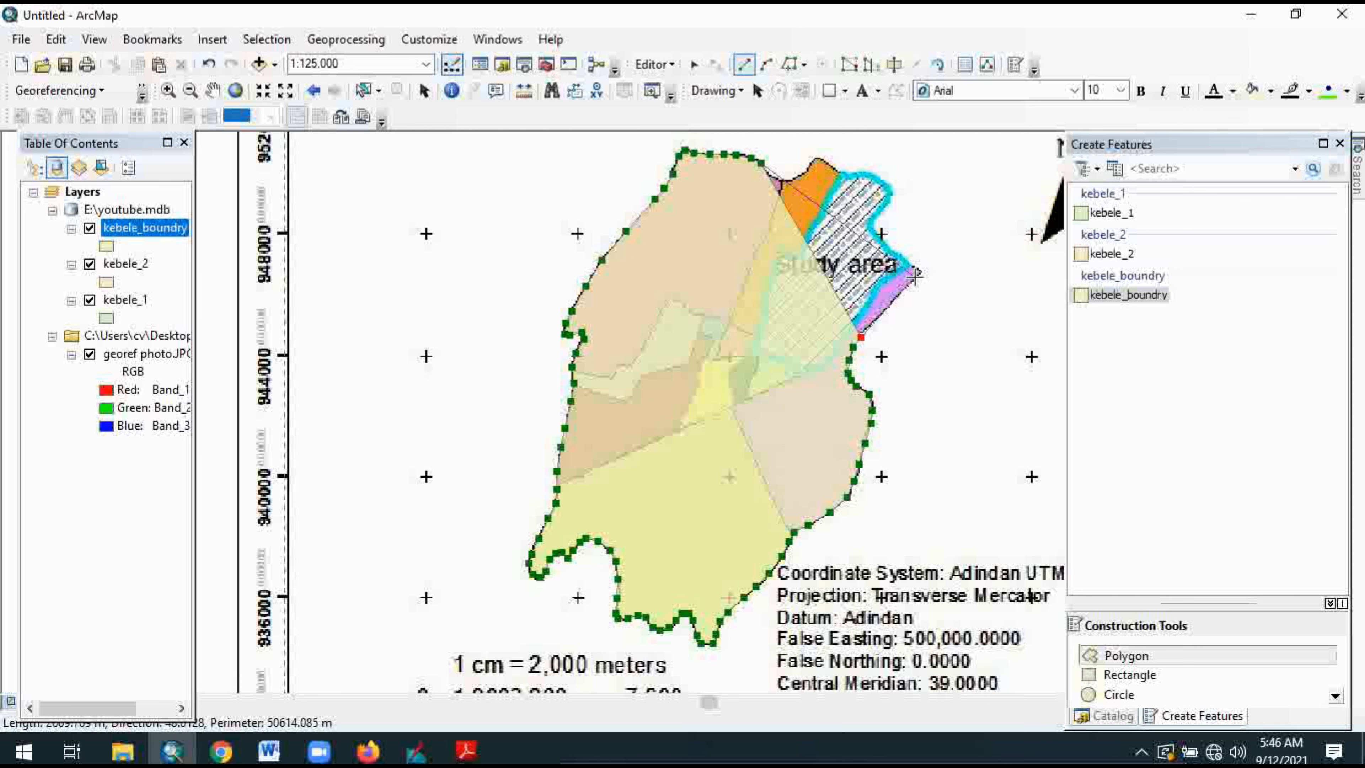
left_click(917, 275)
left_click(920, 272)
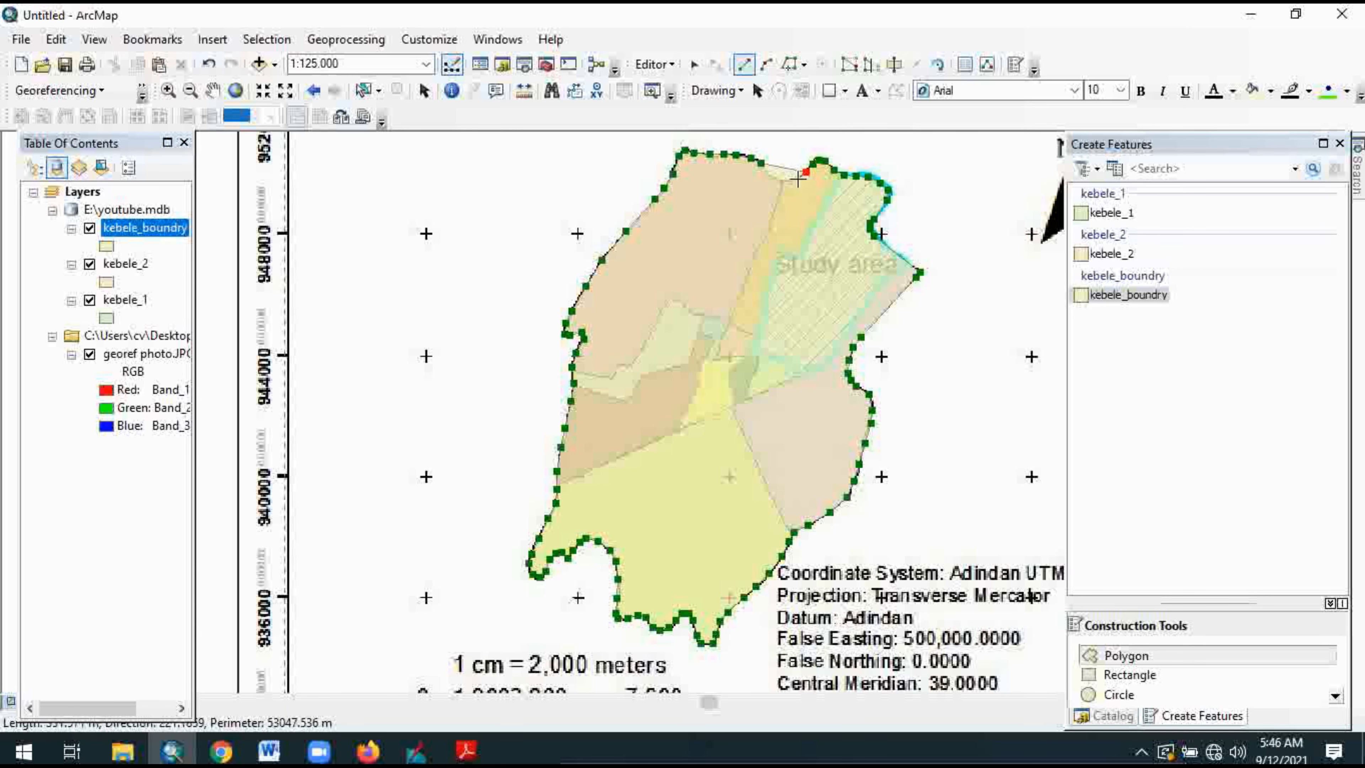
left_click(798, 178)
left_click(790, 180)
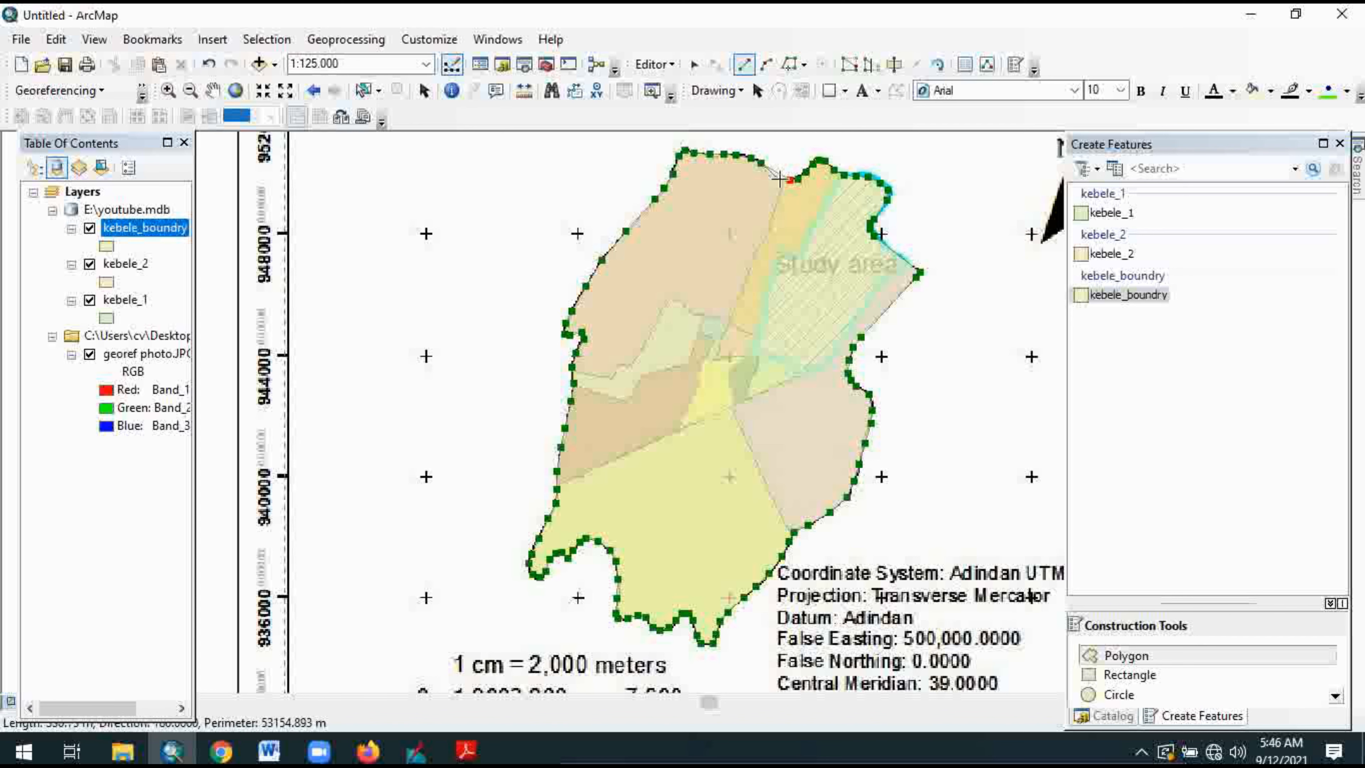
left_click(772, 173)
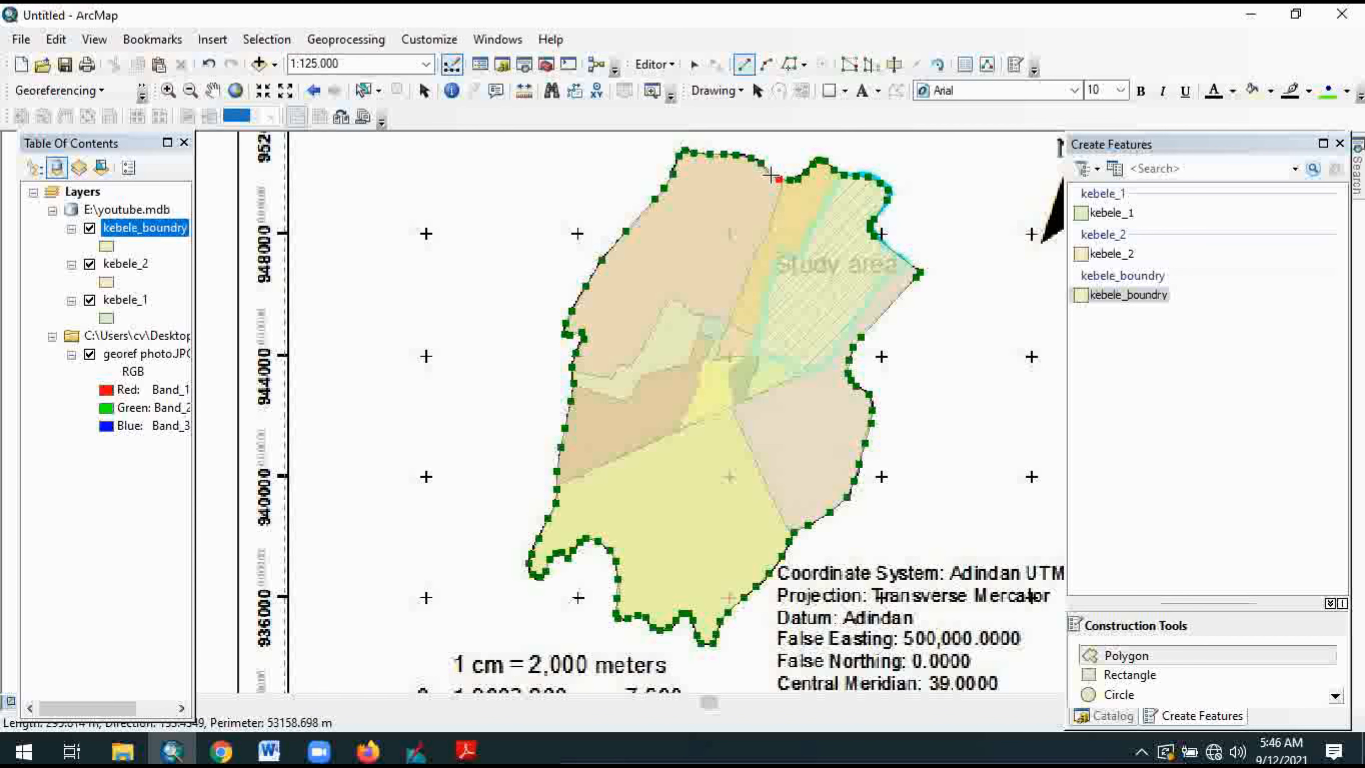
double_click(768, 171)
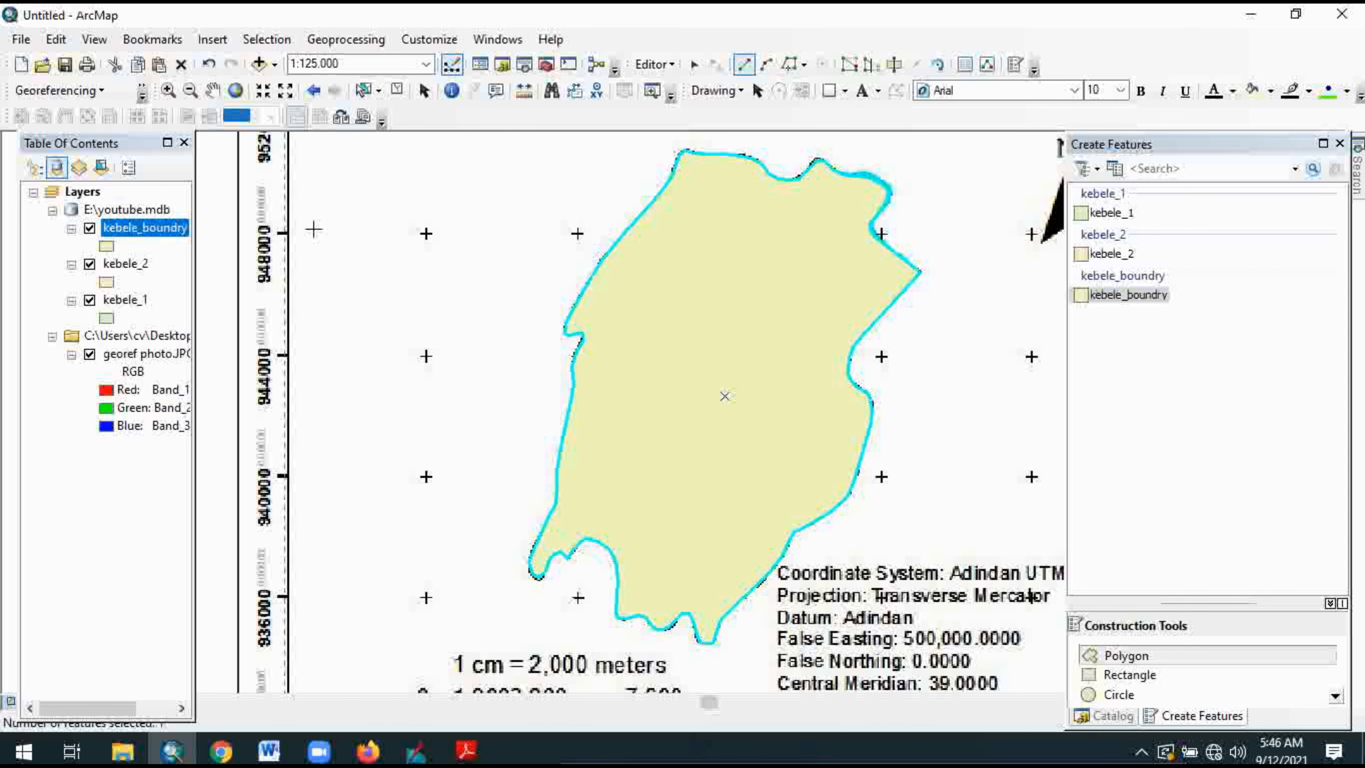
Apply the Hollow symbol to the kebele_boundry layer and turn off the georef photo.JPG layer
left_click(107, 247)
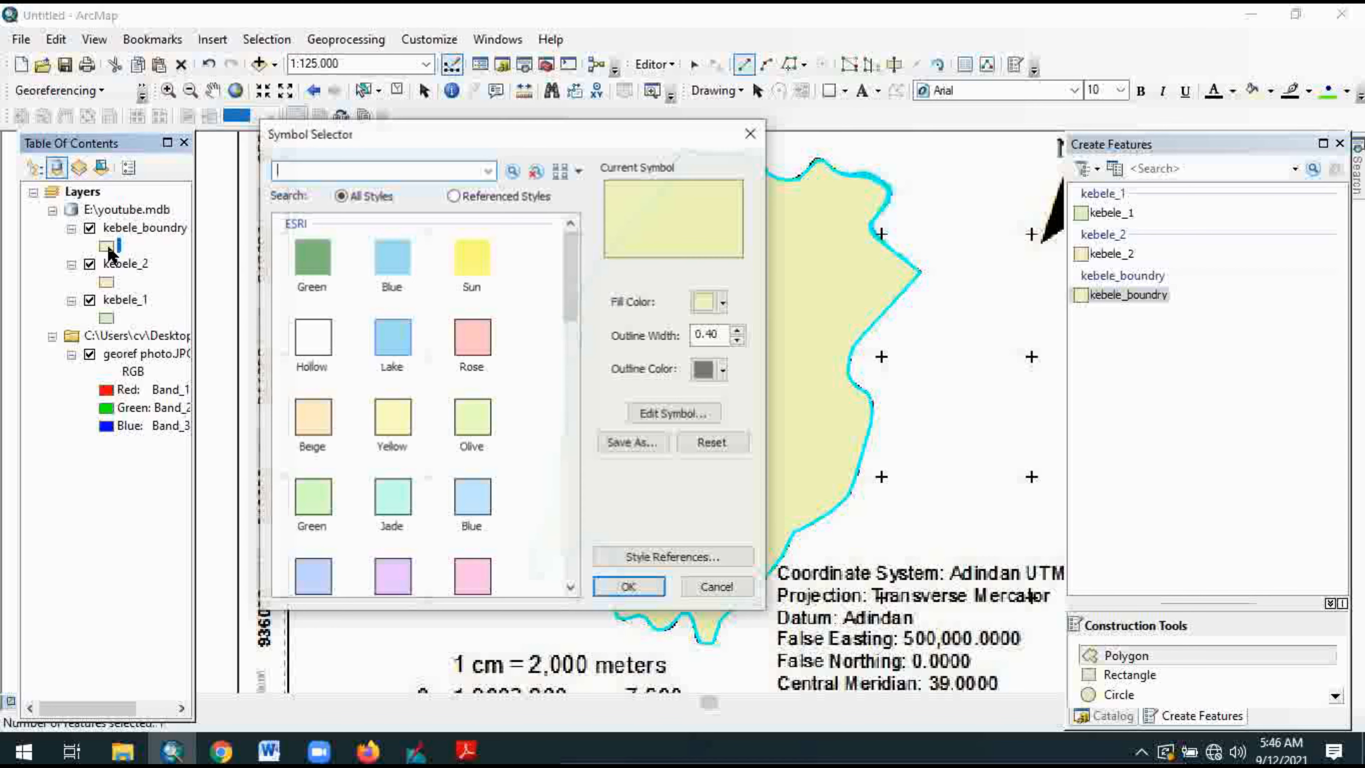
left_click(321, 339)
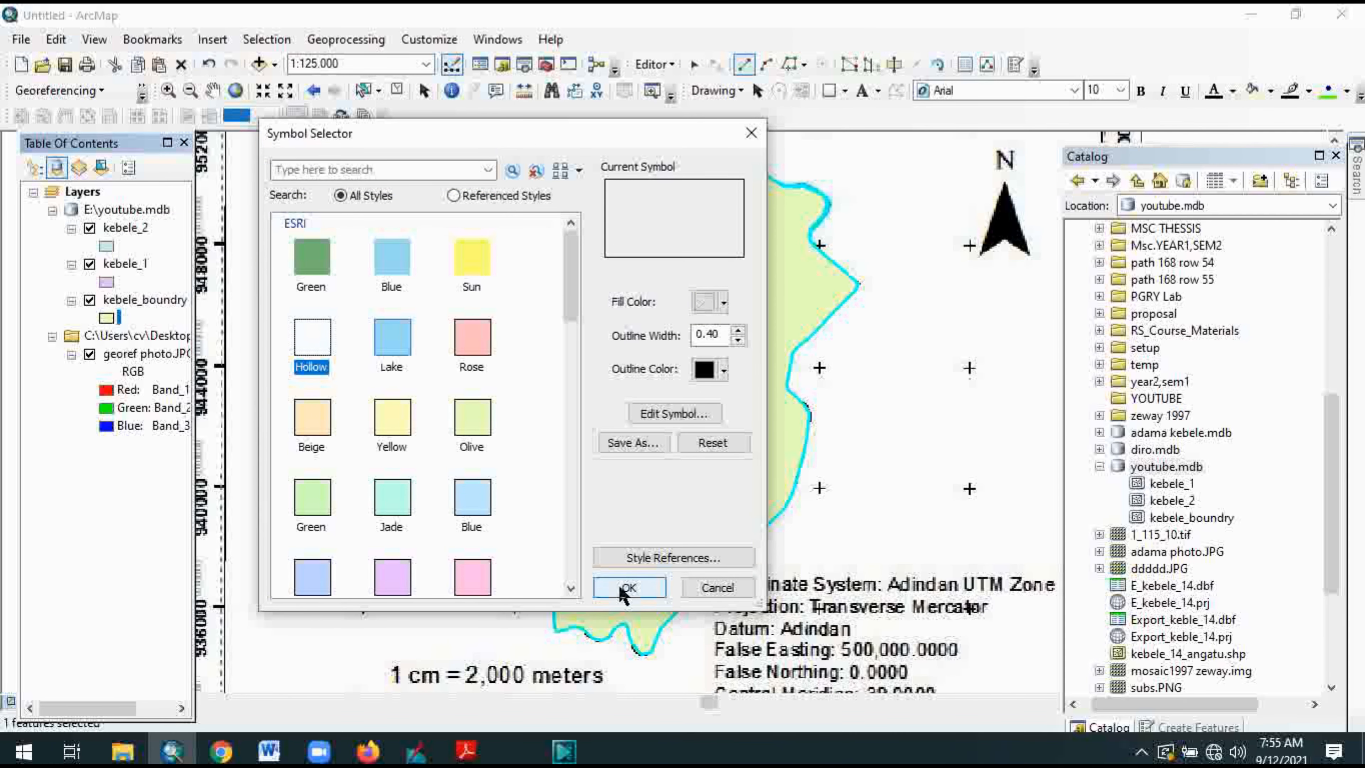
left_click(629, 587)
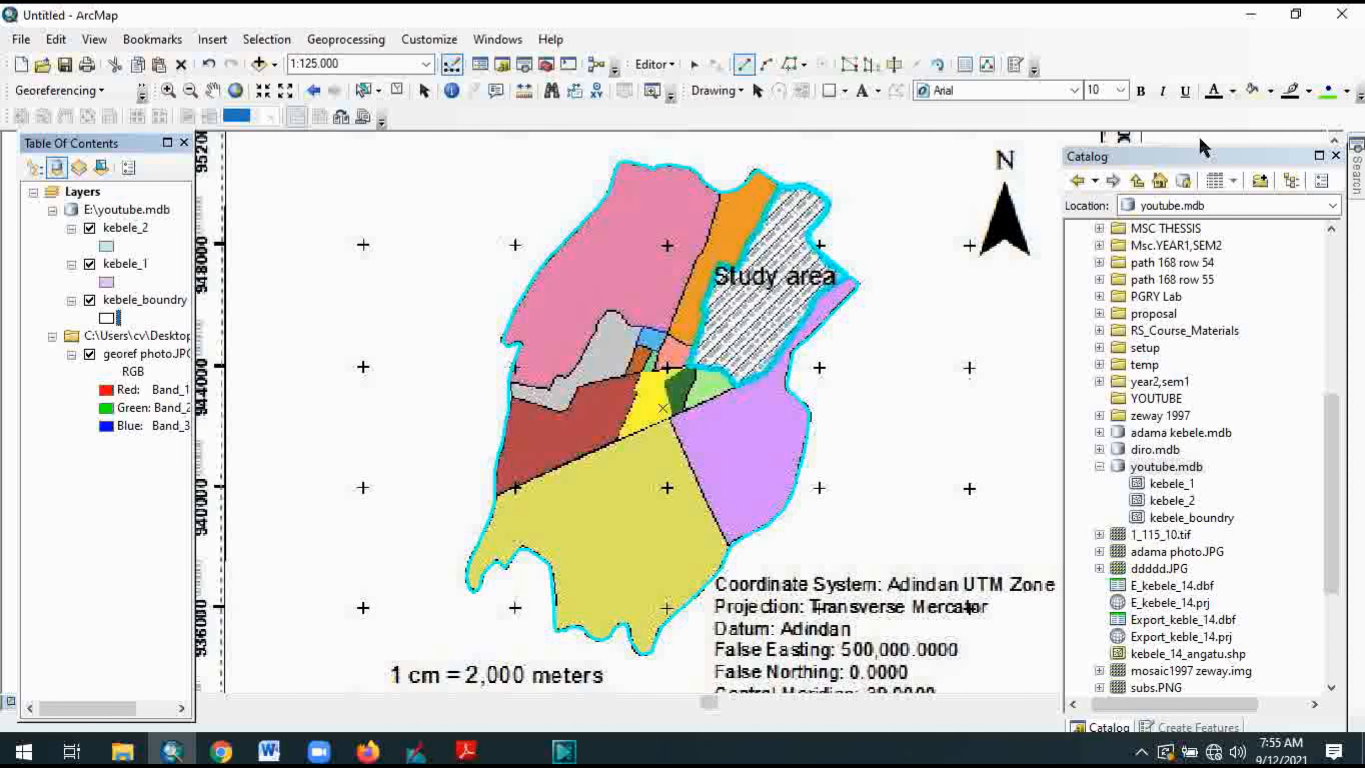
left_click_drag(1234, 164, 1218, 158)
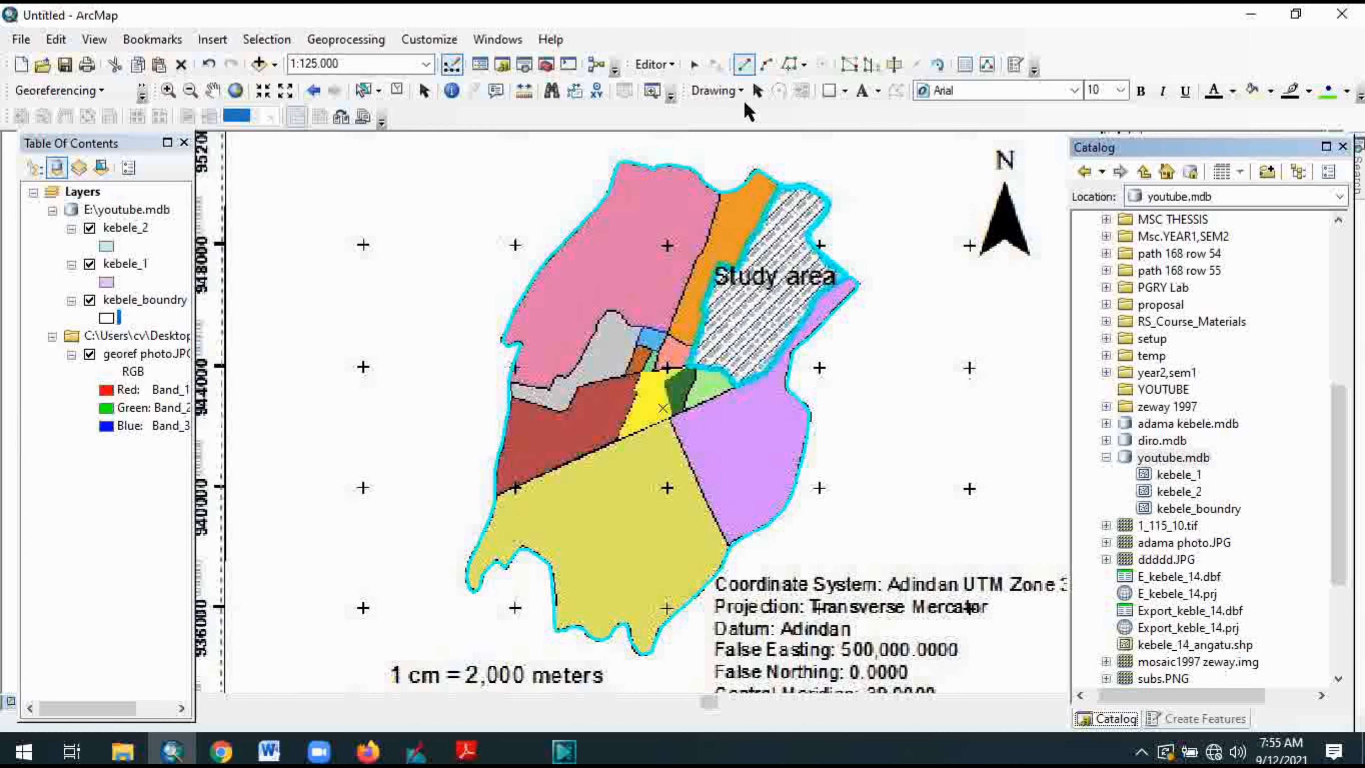
left_click(89, 354)
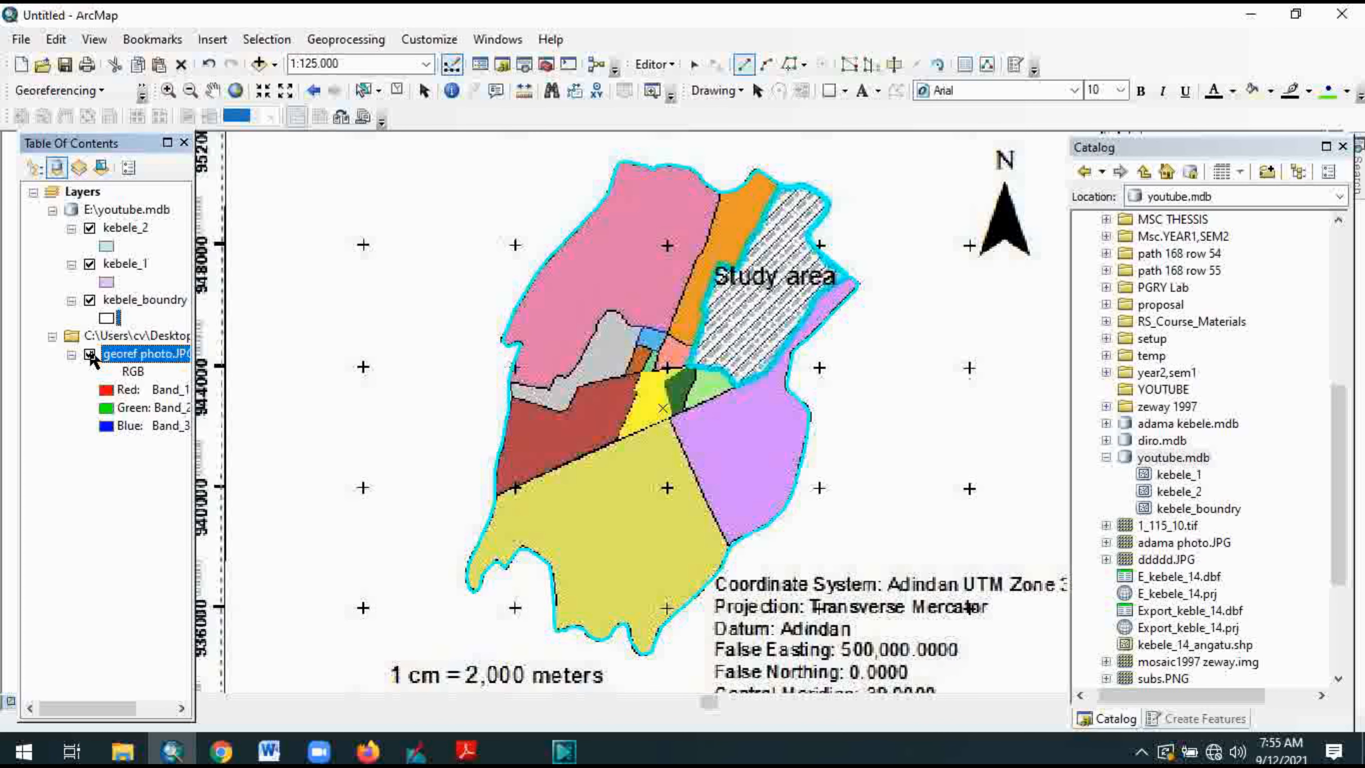
Save the edits to the digitized boundary and stop the edit session
left_click(671, 63)
left_click(690, 134)
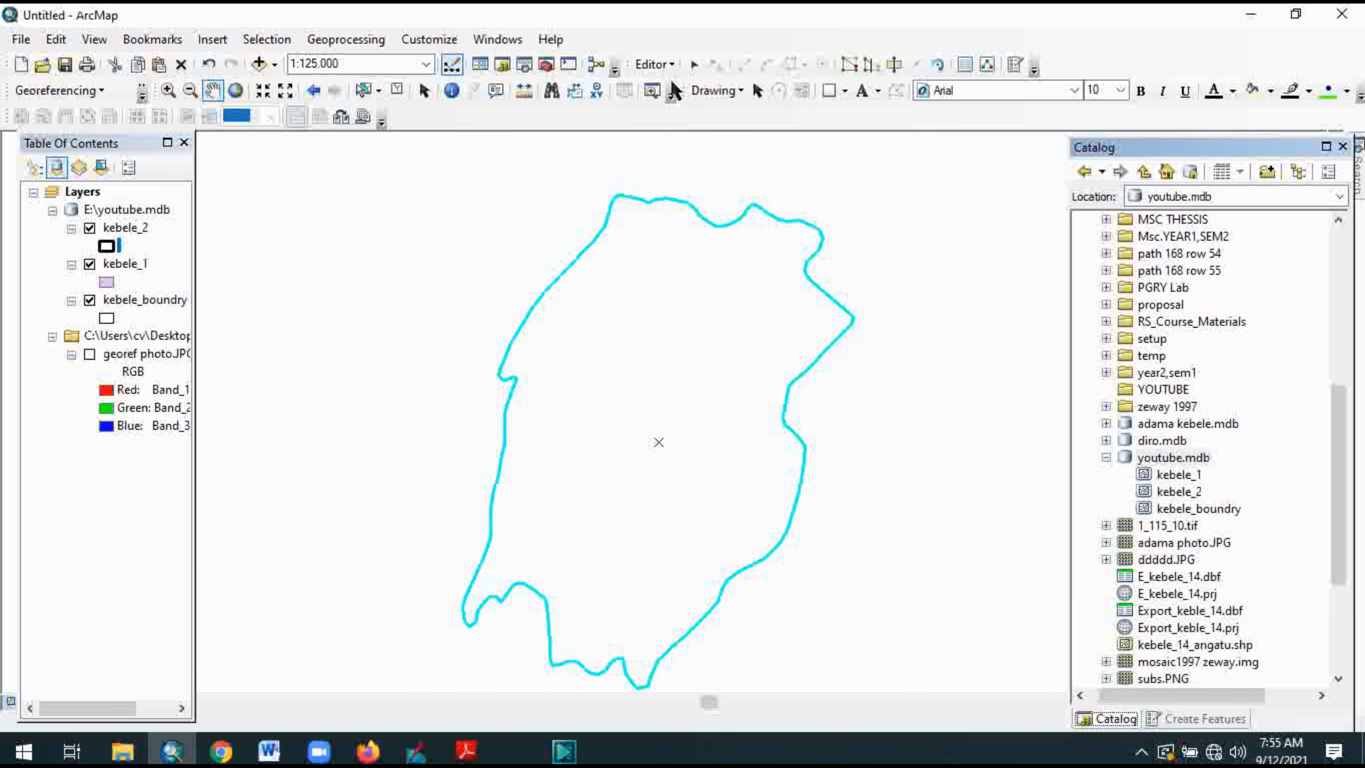
left_click(673, 65)
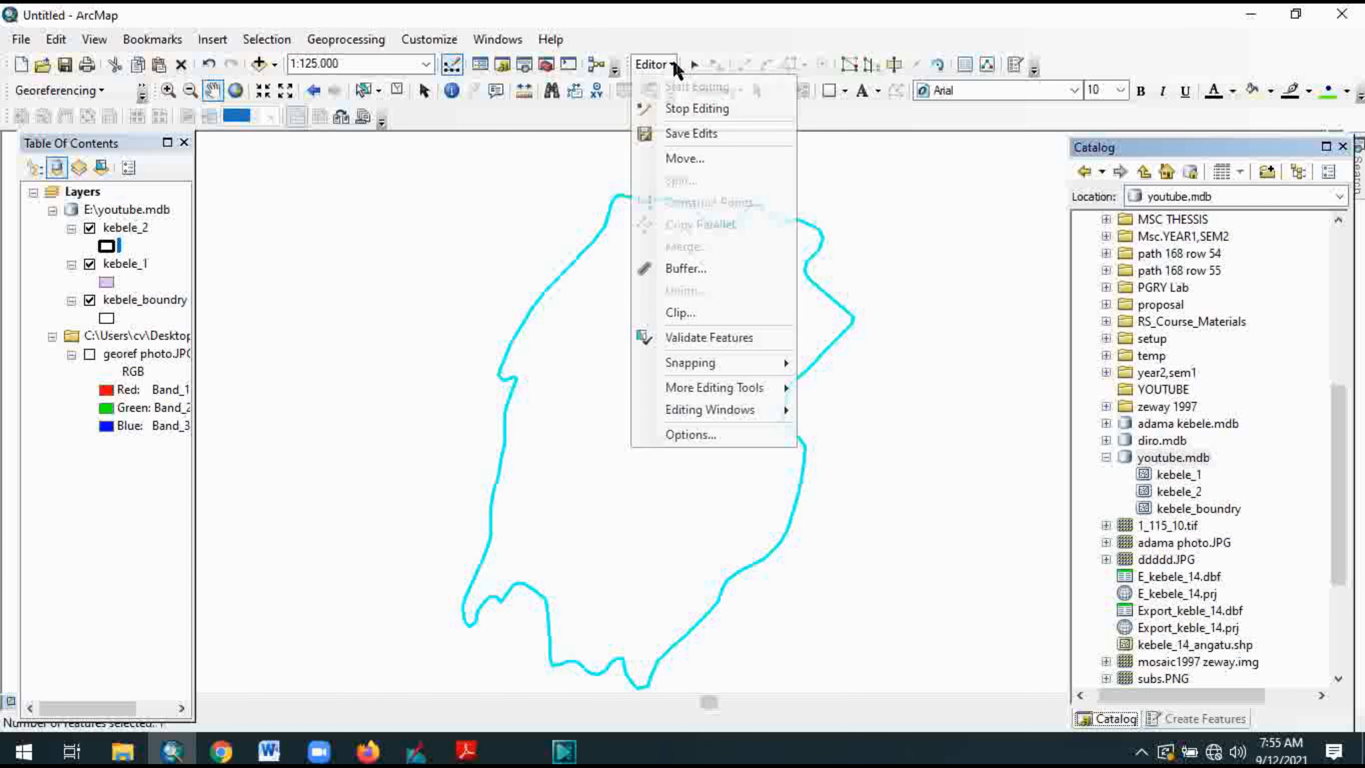
left_click(680, 110)
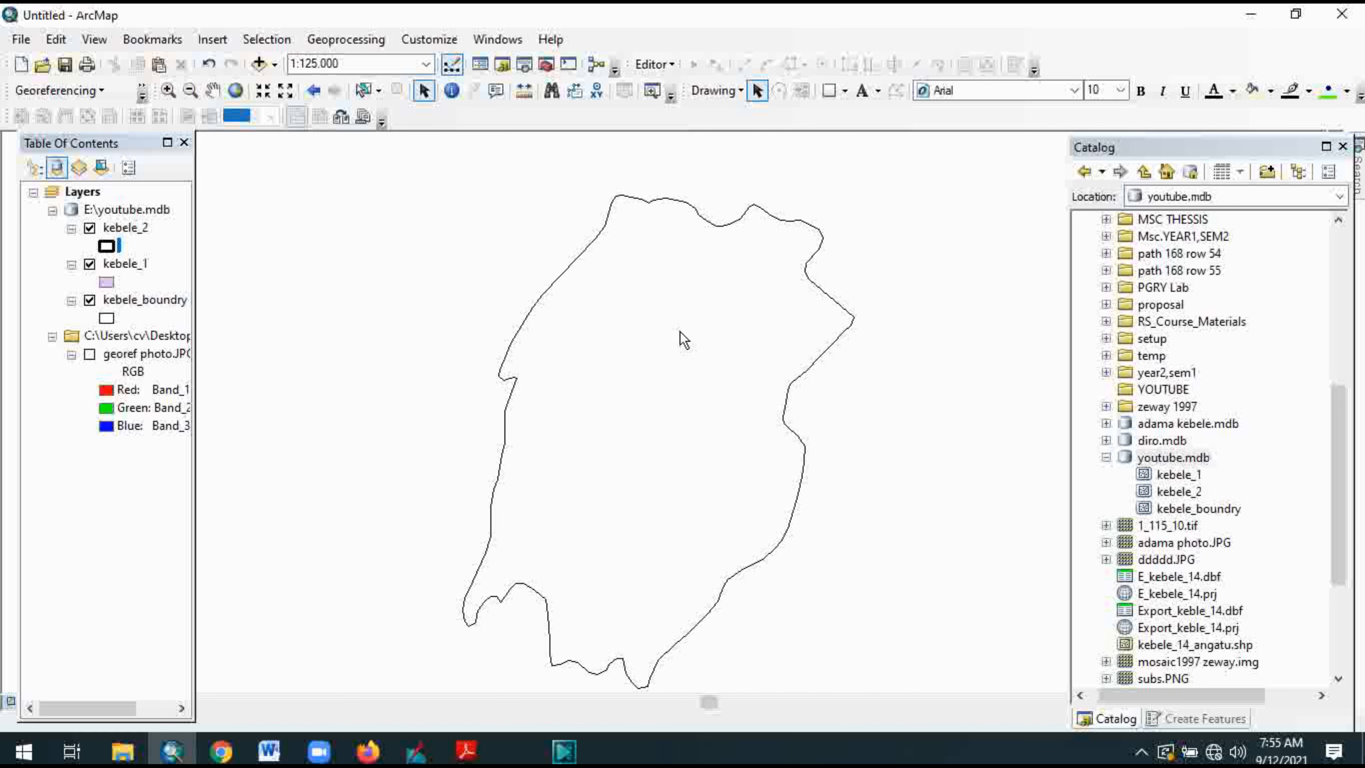
left_click(213, 91)
left_click_drag(606, 433, 590, 409)
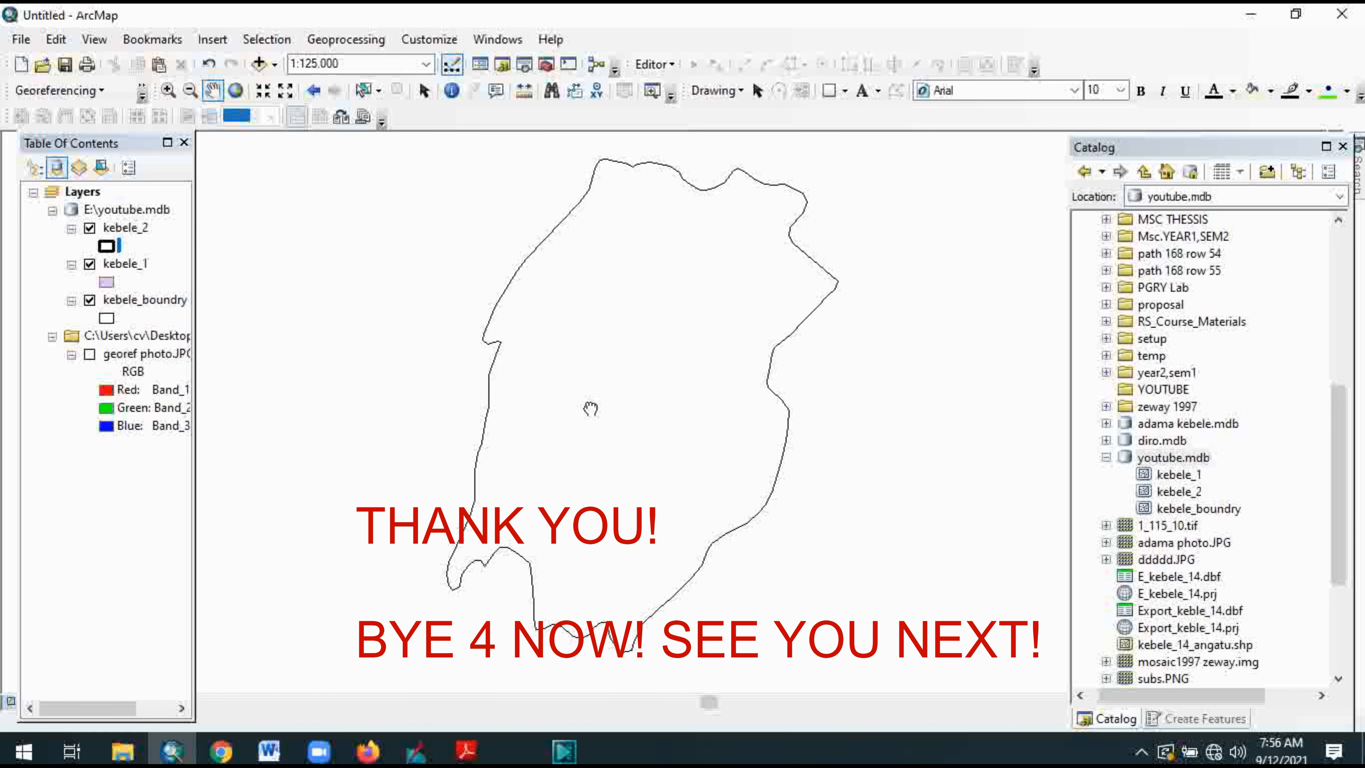